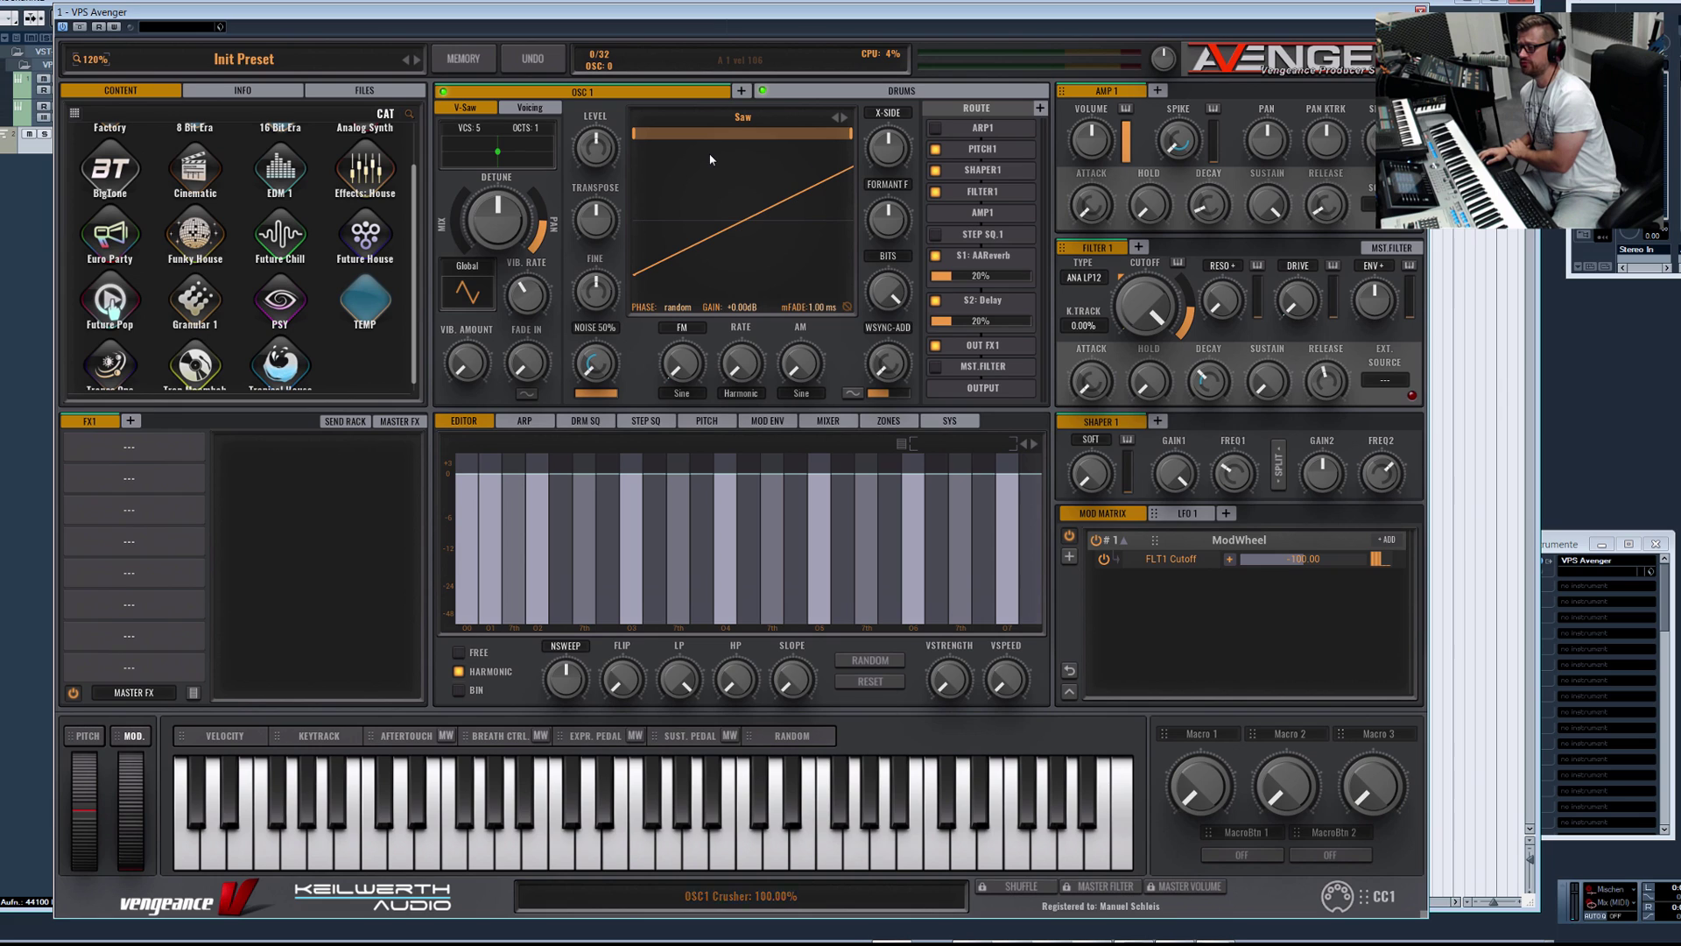
Step: Load Fragmental 7 from Granular XP1 Vocals into oscillator 1, after briefly trying FX Vocal Loop 9
click(740, 121)
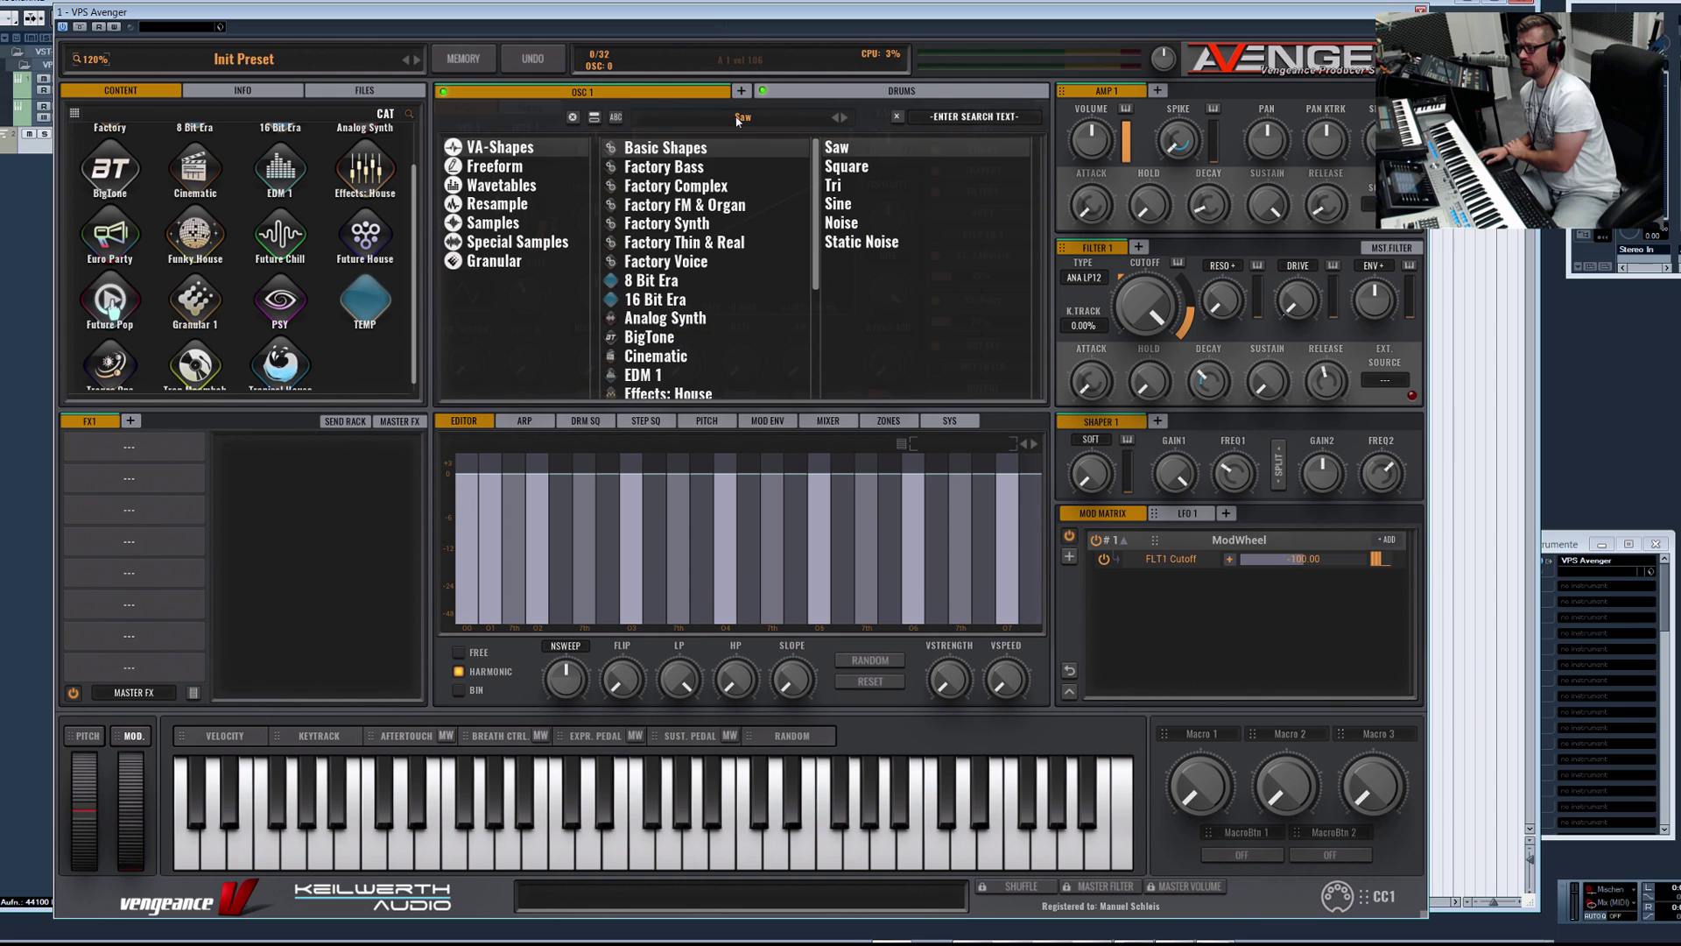
click(478, 263)
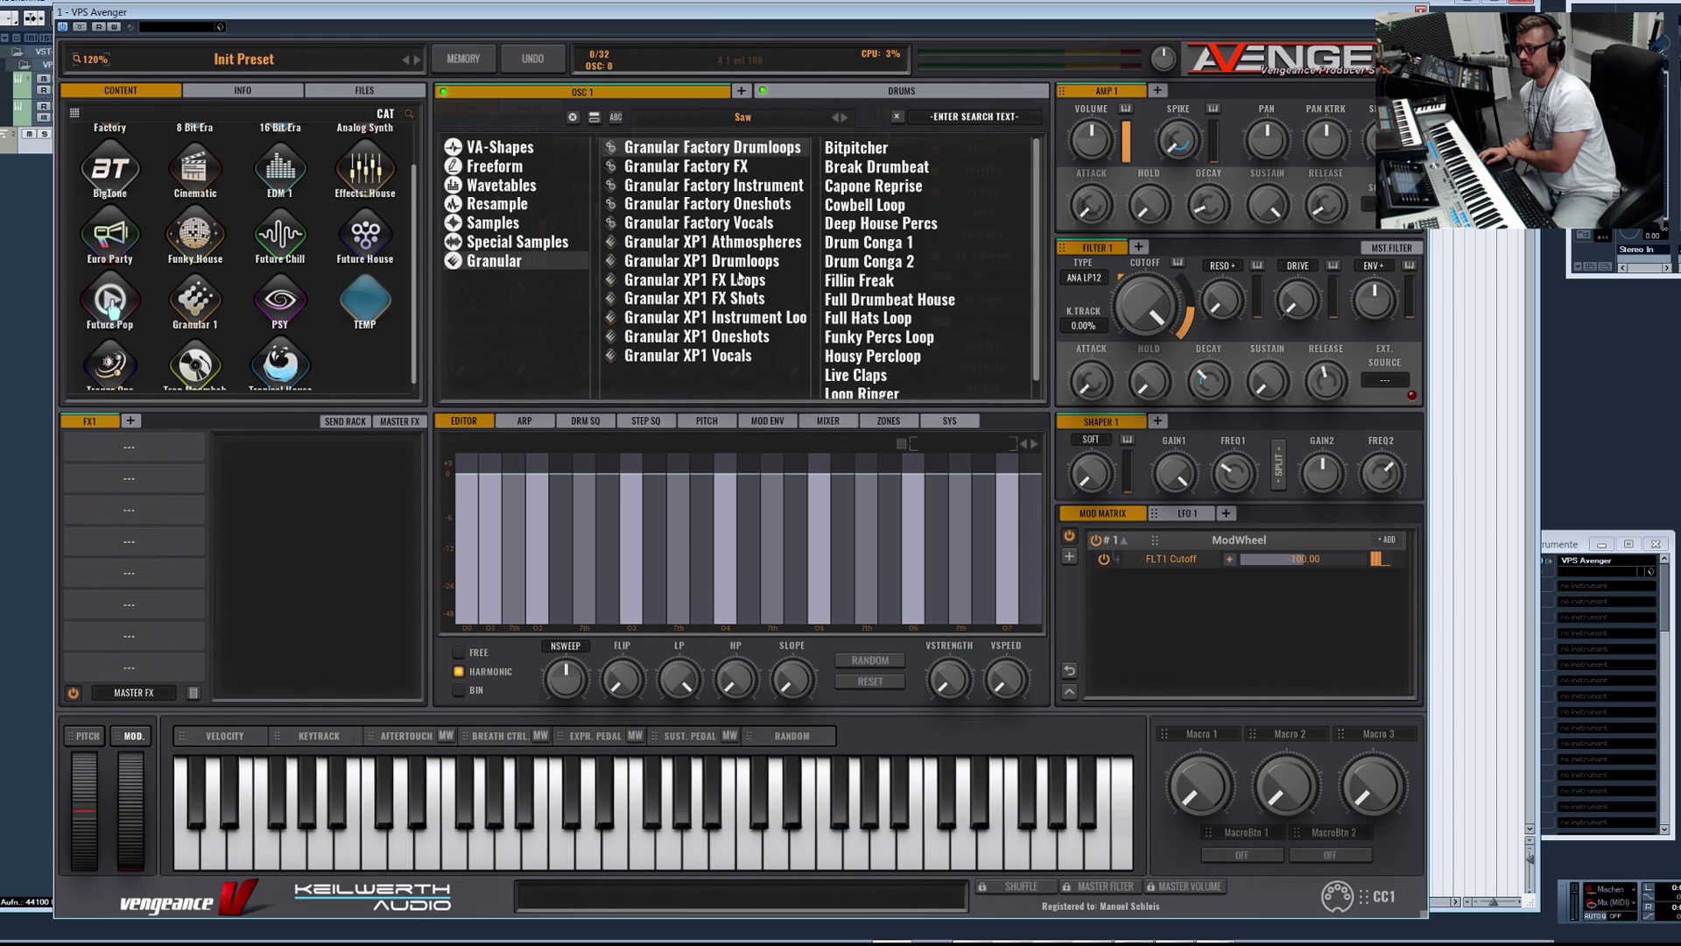
click(676, 359)
scroll(935, 271, down, 7)
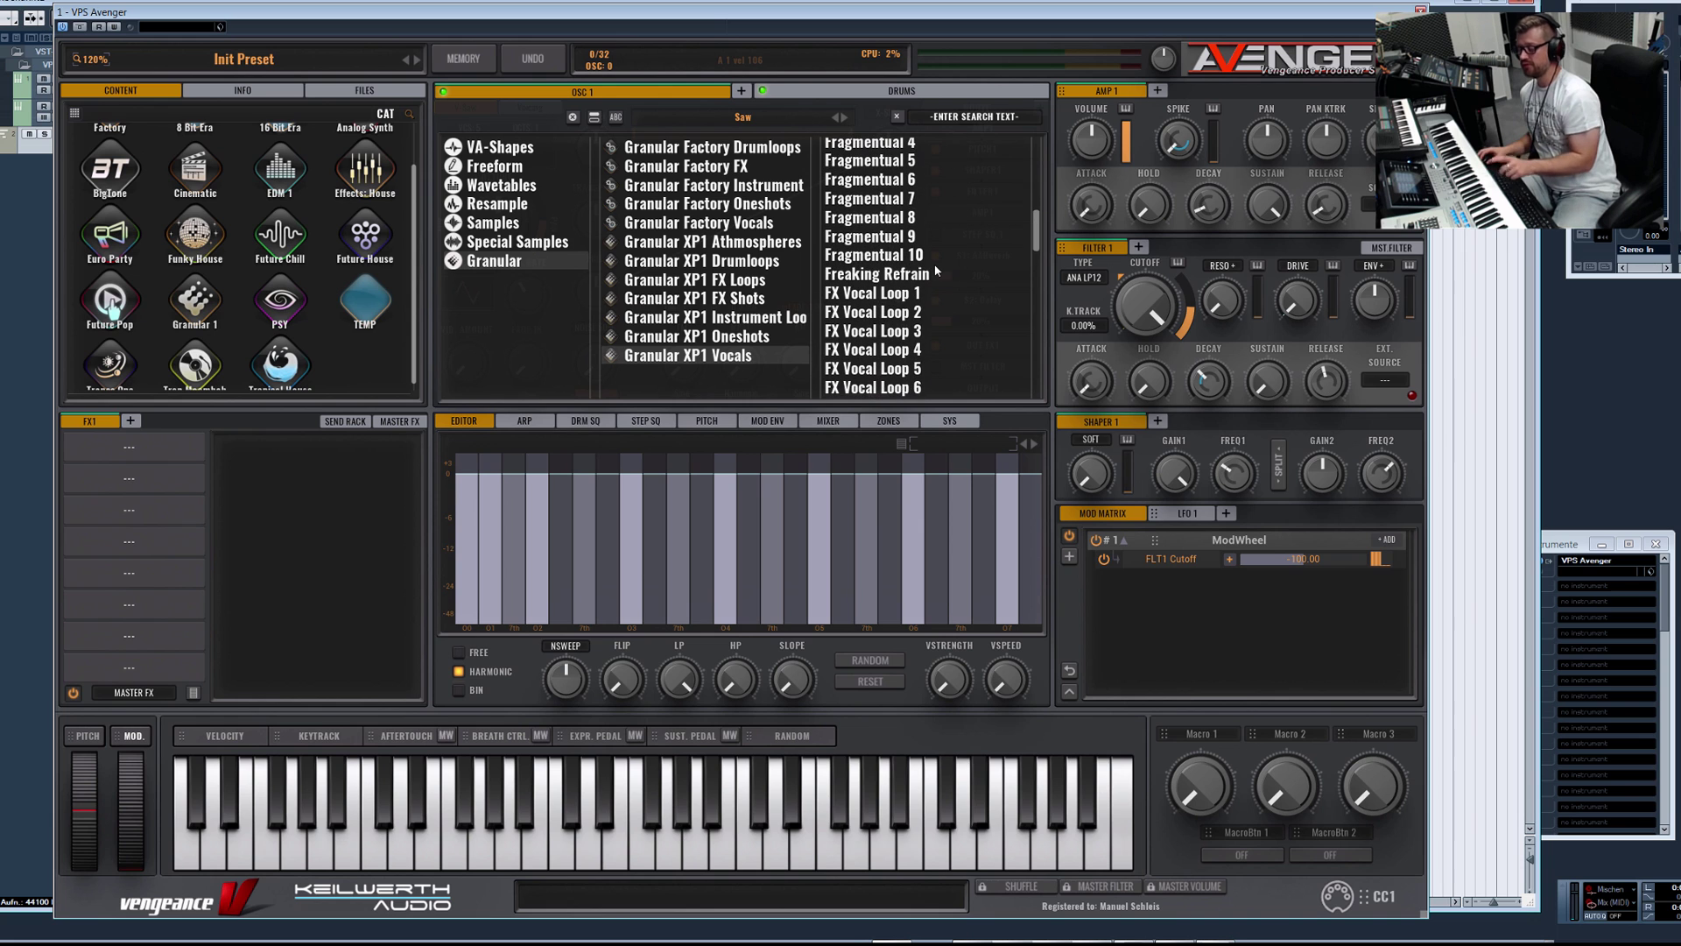
scroll(928, 272, down, 3)
click(876, 280)
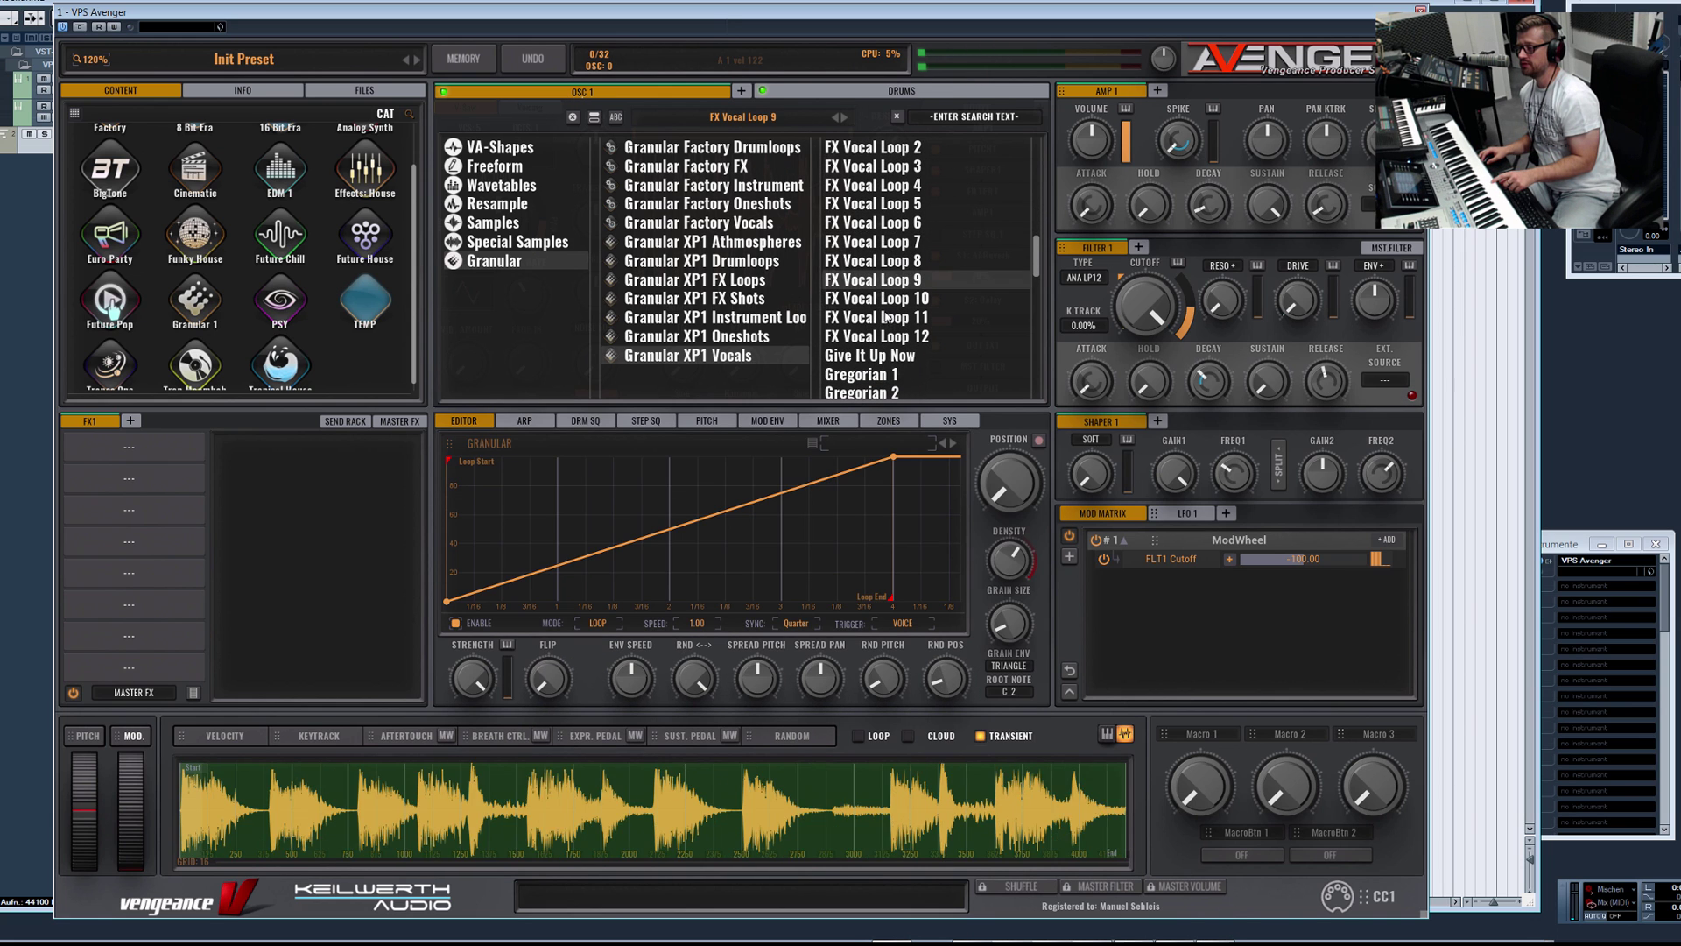
scroll(887, 317, down, 3)
scroll(893, 289, up, 7)
click(893, 250)
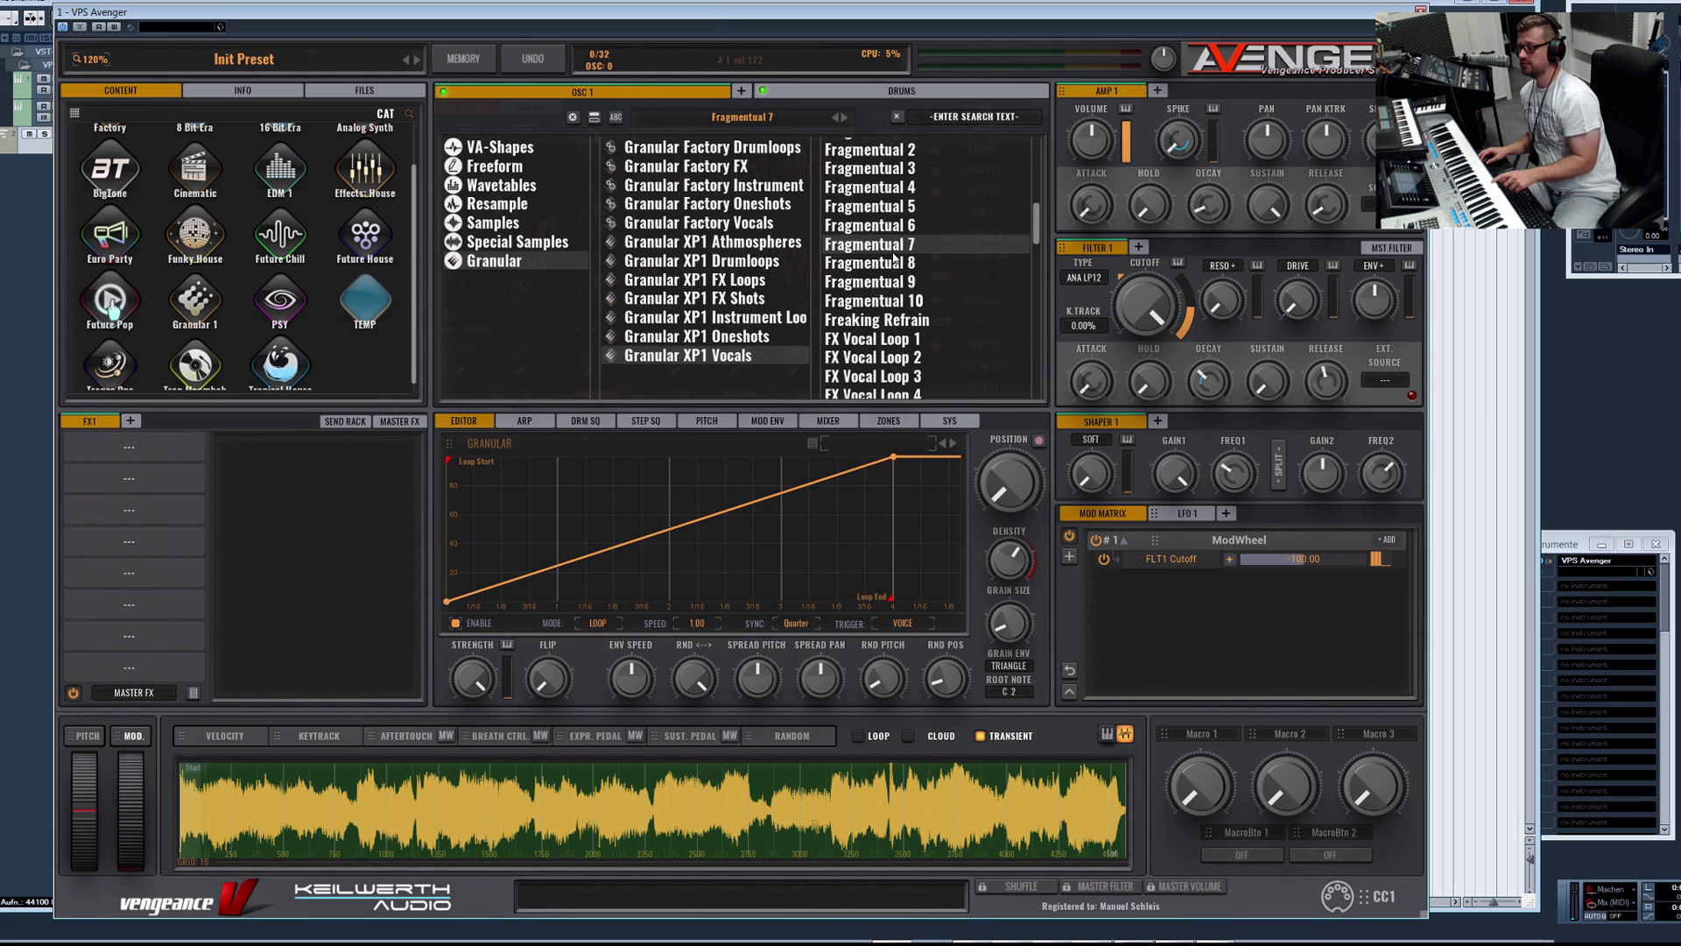
double_click(878, 249)
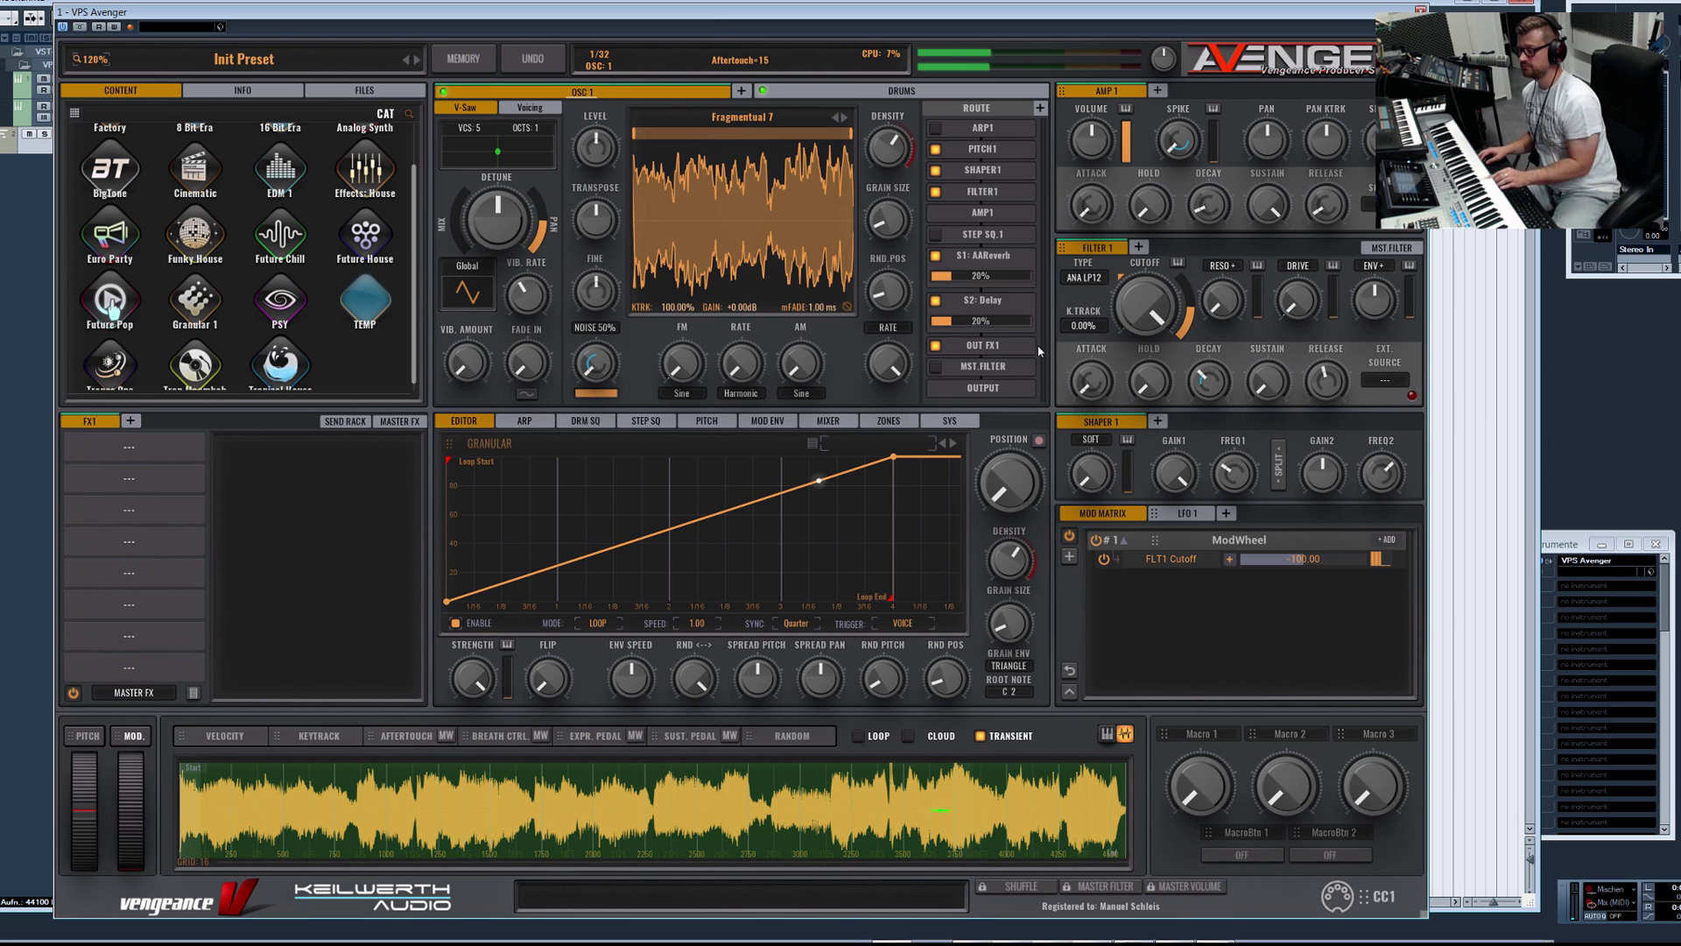
Step: Turn on looping for Fragmental 7, toggle the granular position envelope, and nudge the Position knob up
click(857, 736)
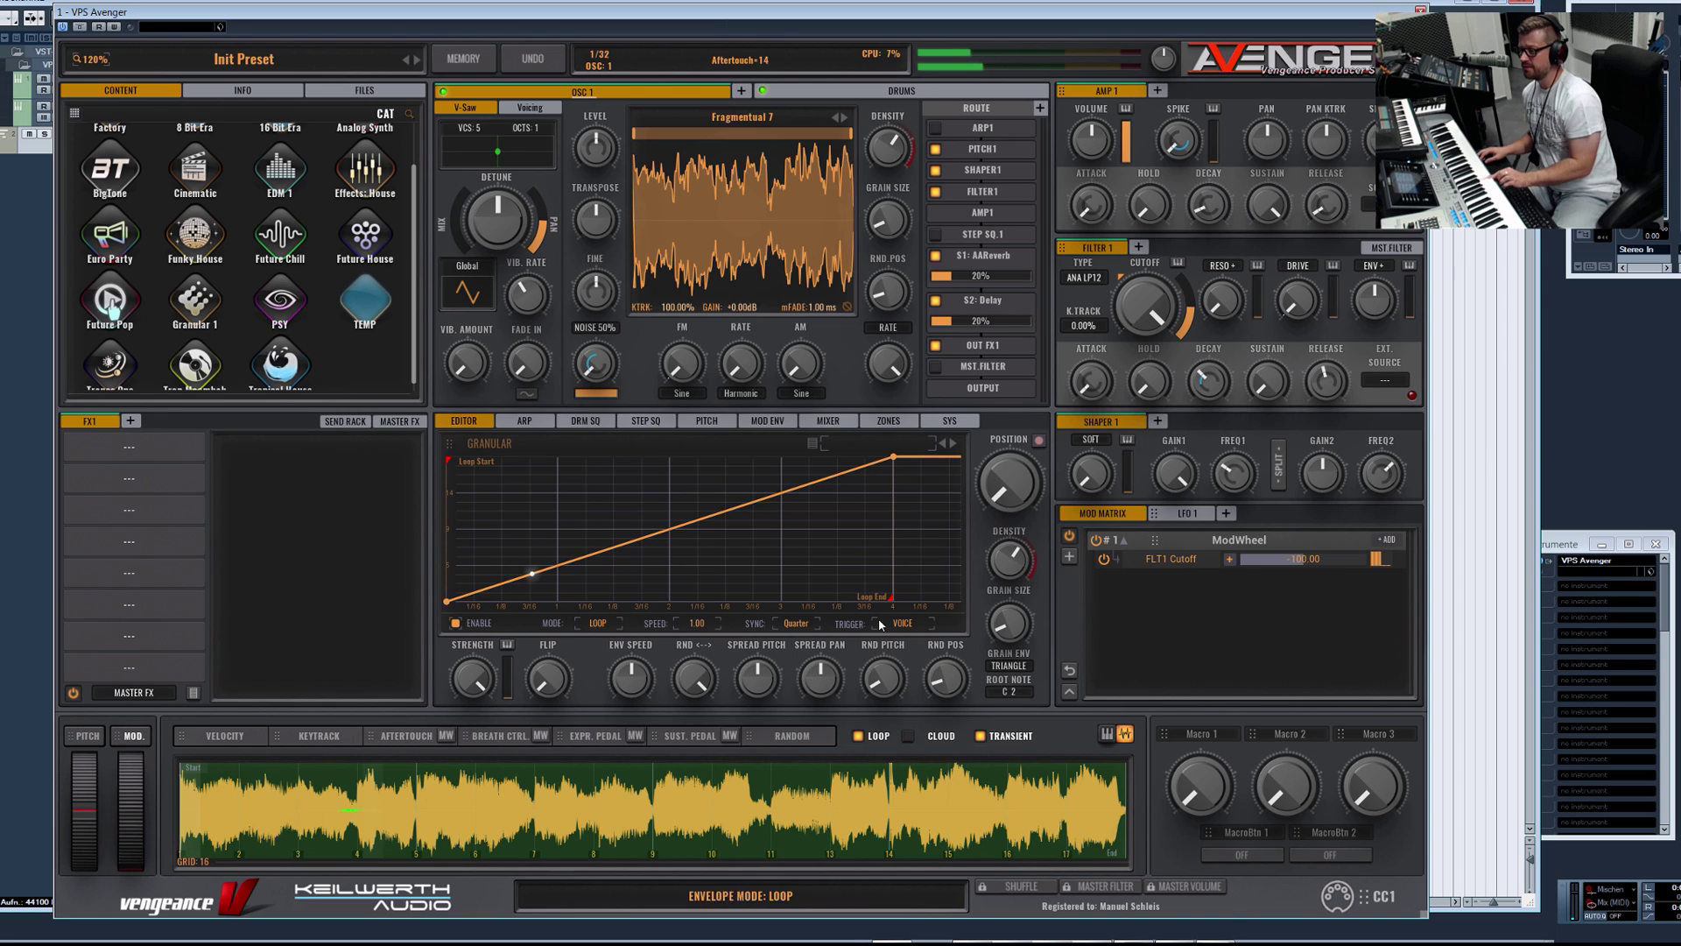
click(464, 626)
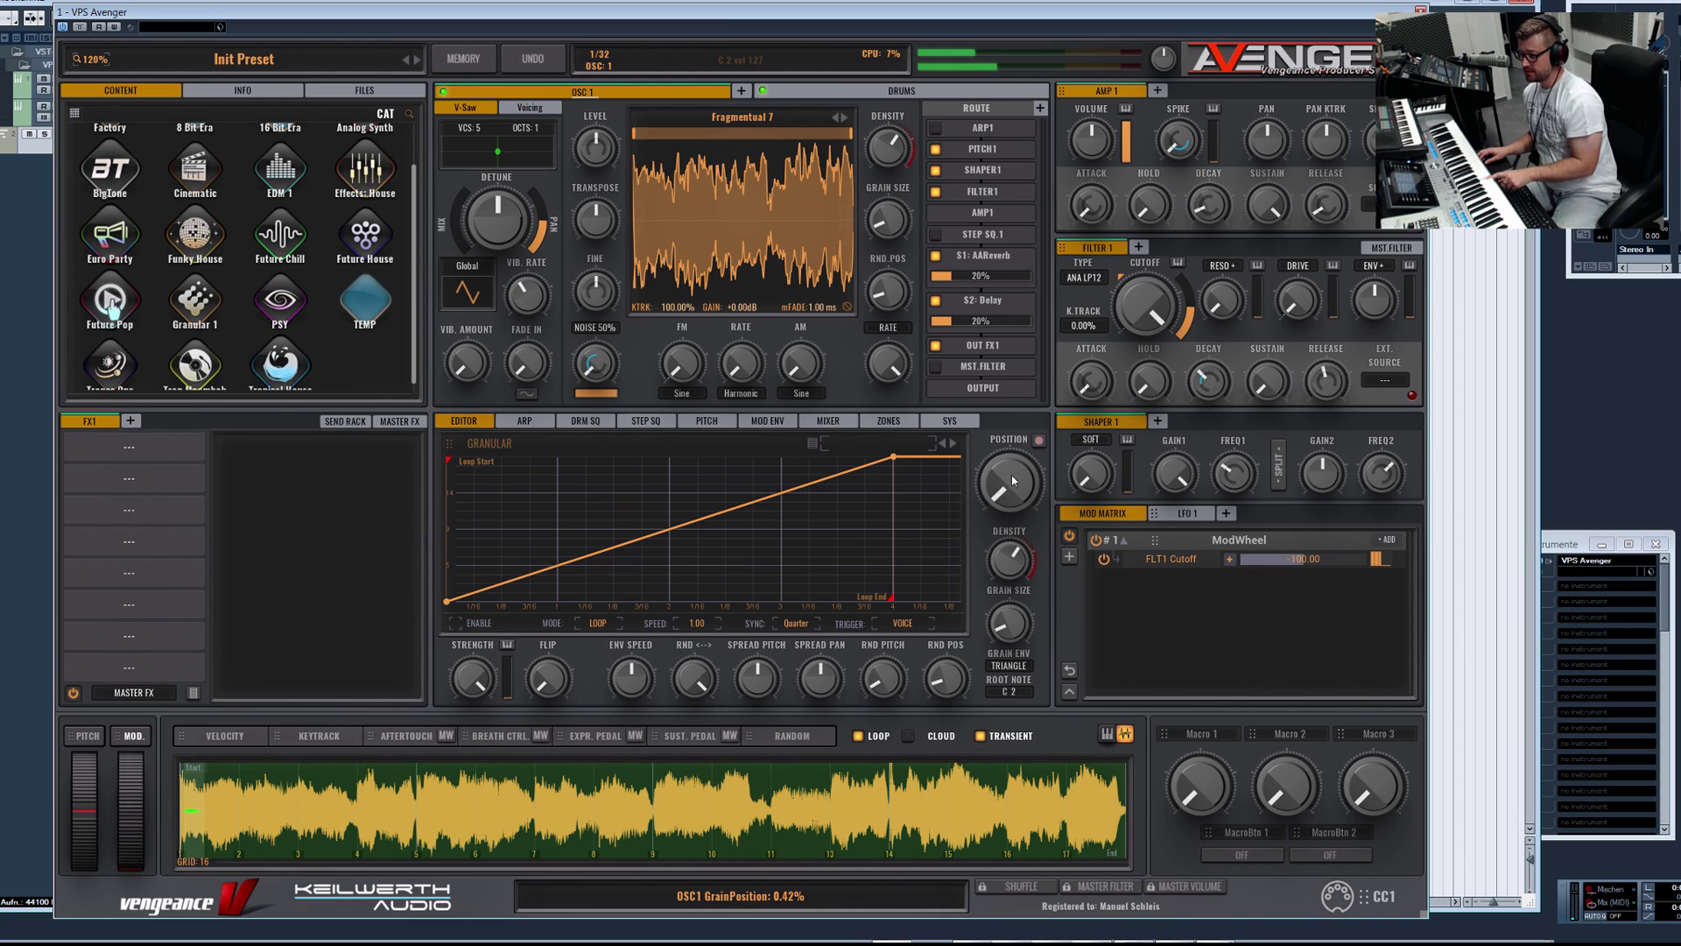
drag(1013, 480, 1005, 444)
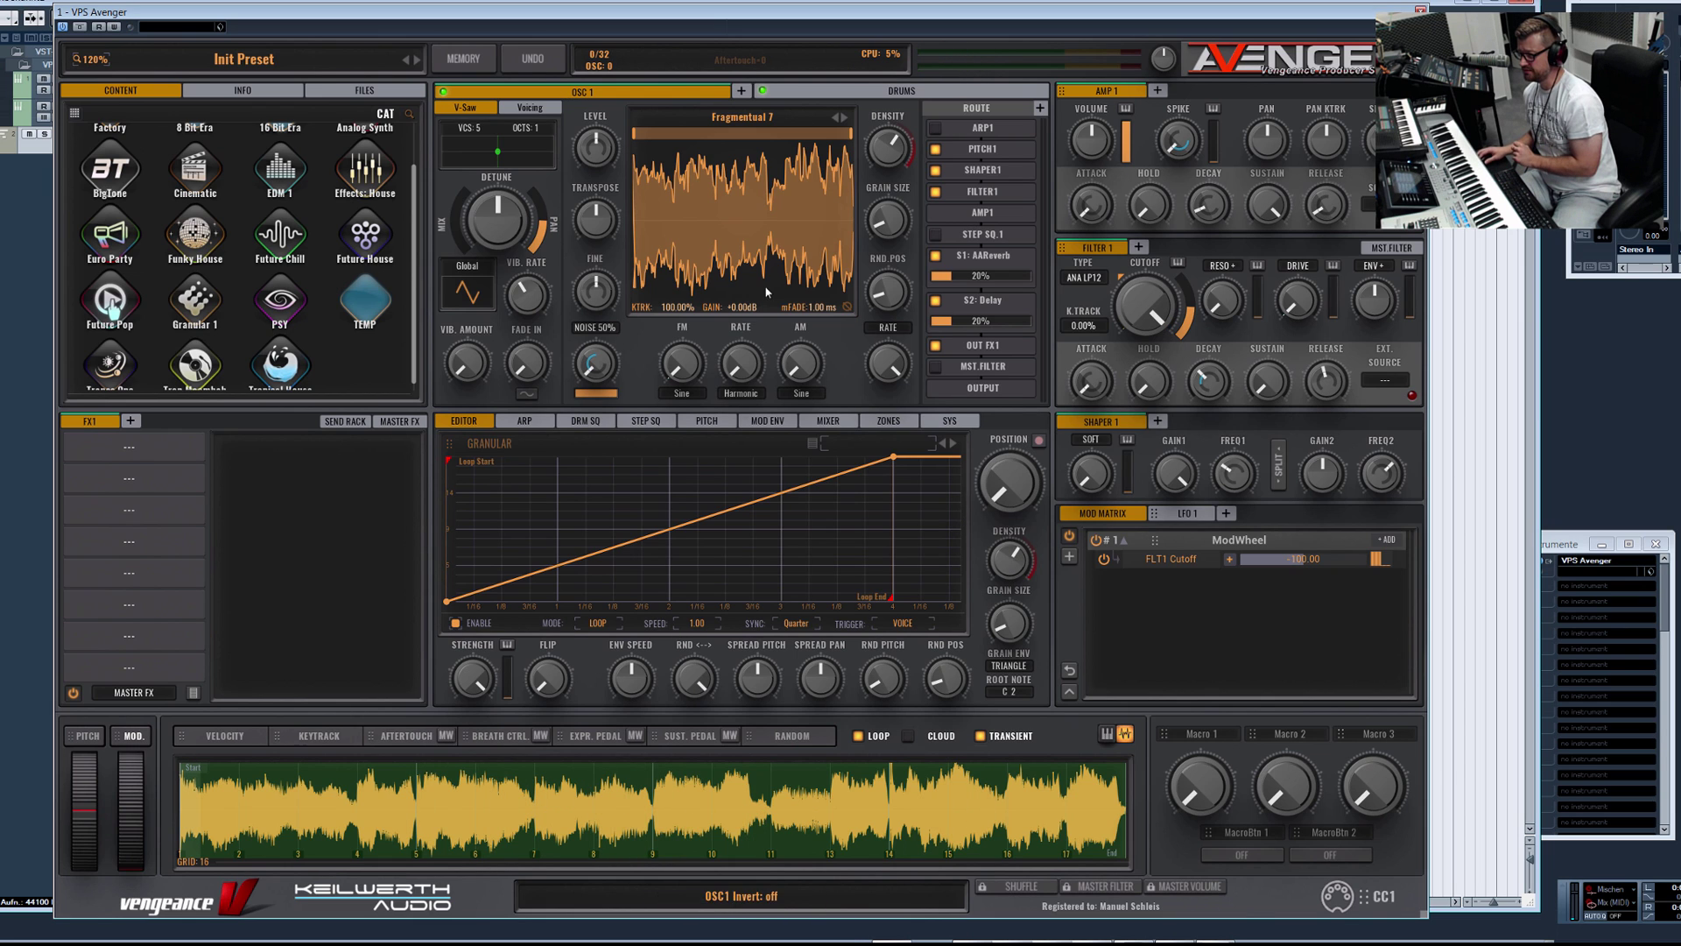
Step: Load the Minimal House 1 drum kit, then return to oscillator 1's granular view
click(902, 91)
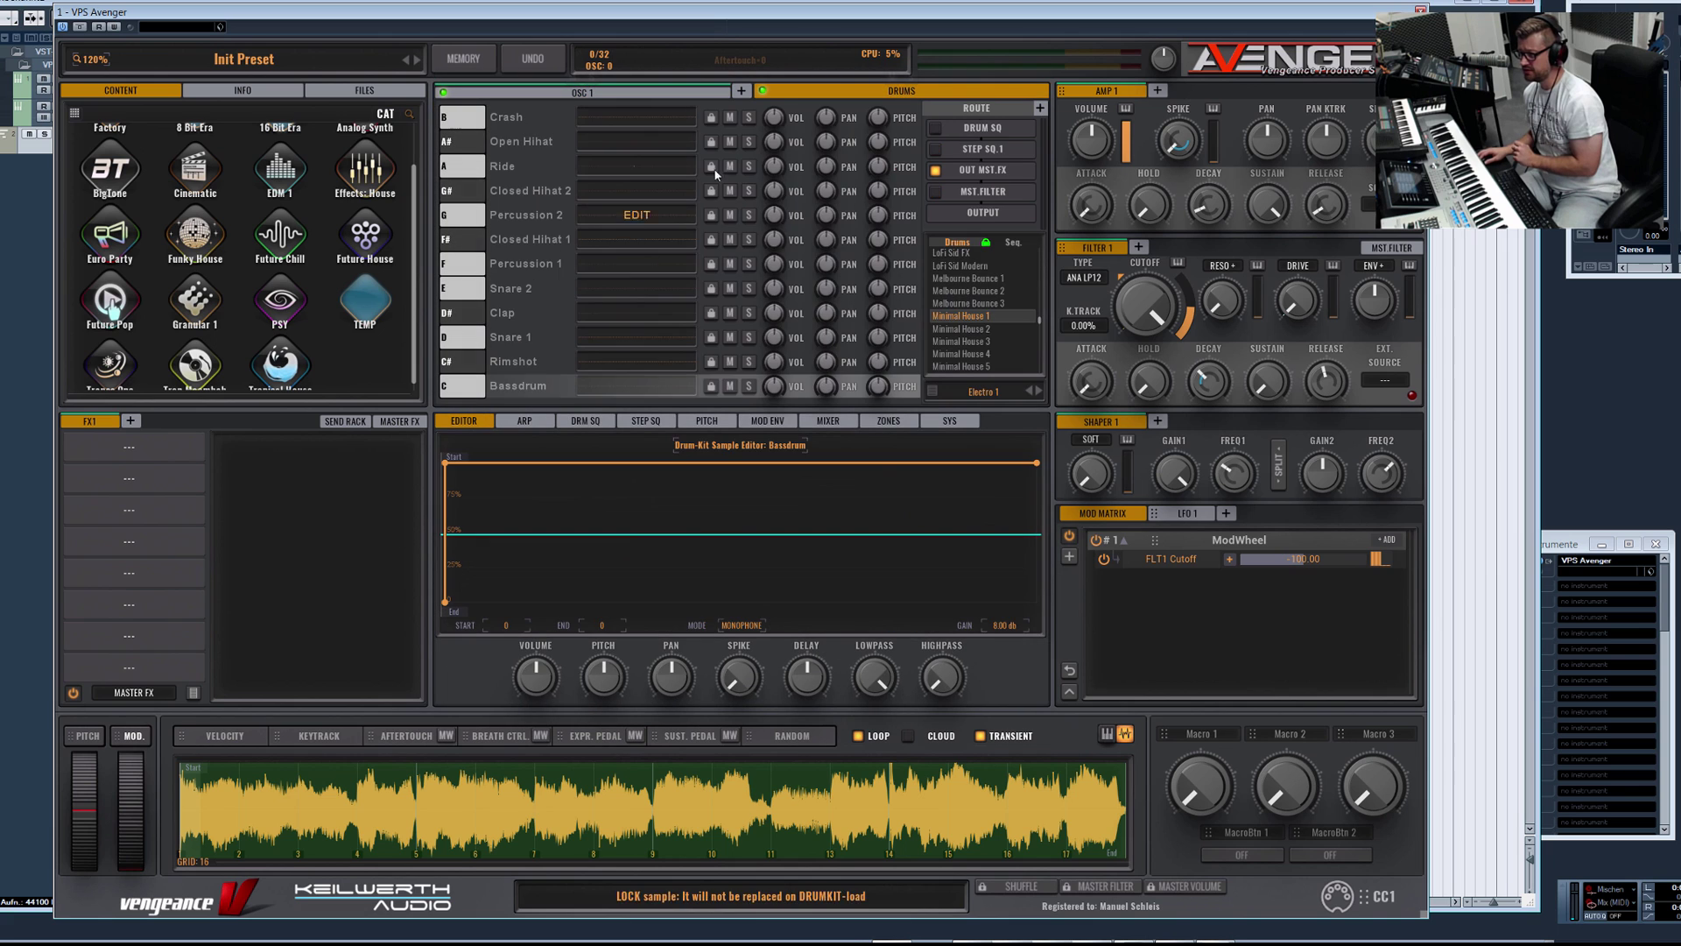
click(961, 316)
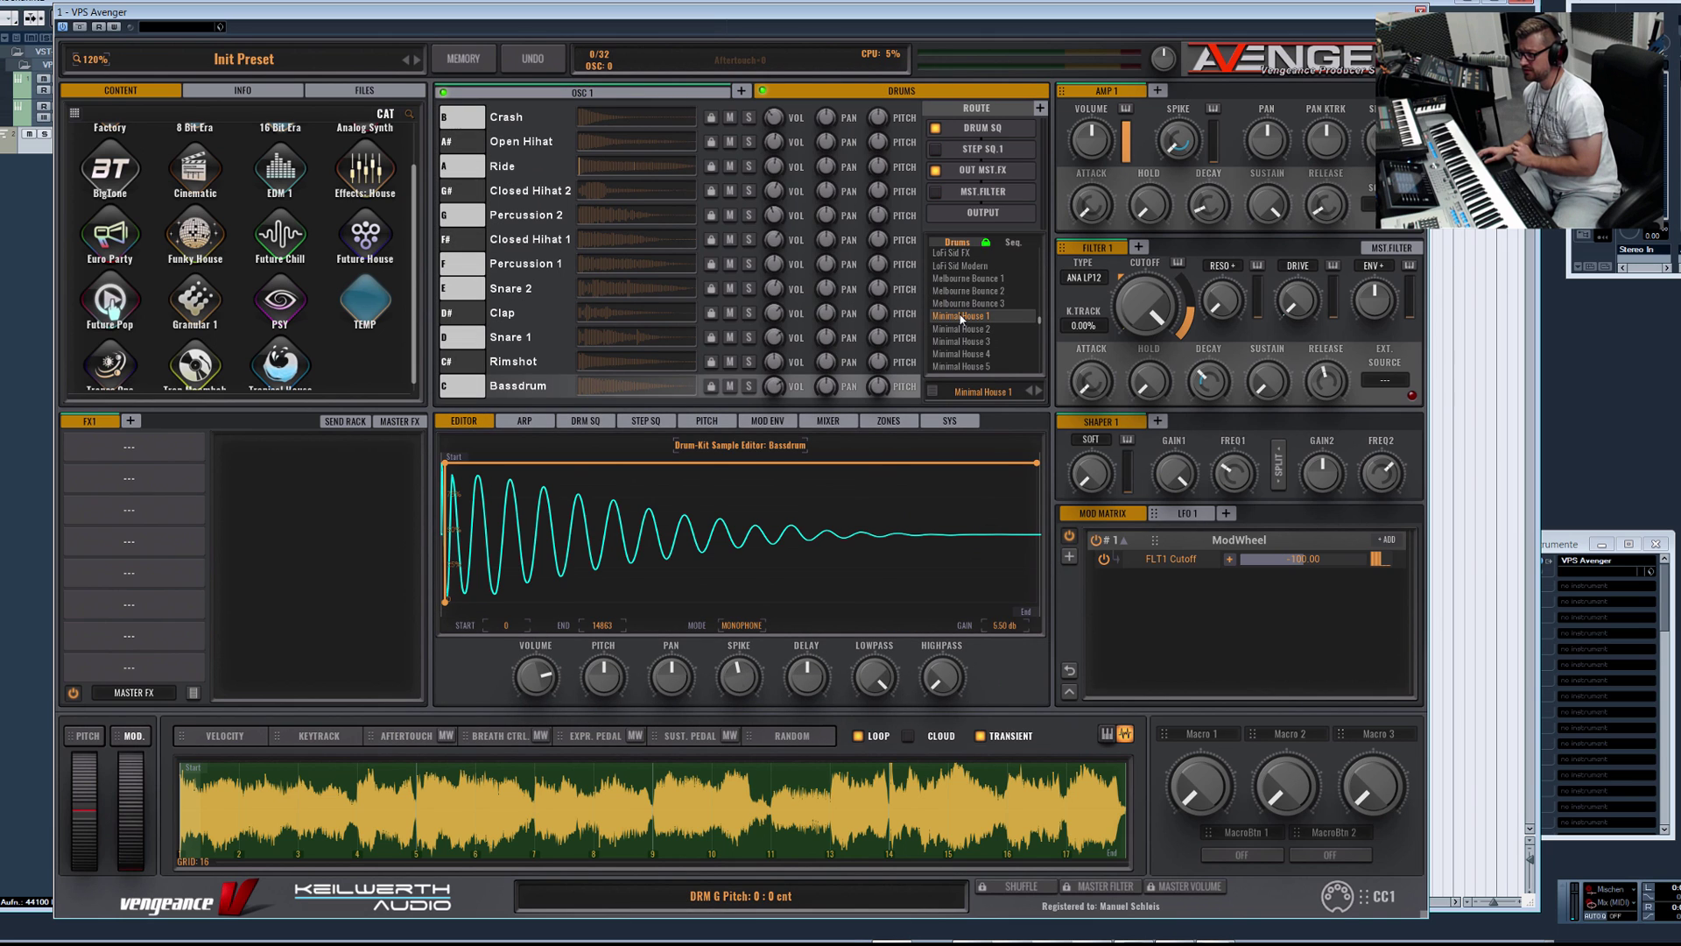
click(659, 99)
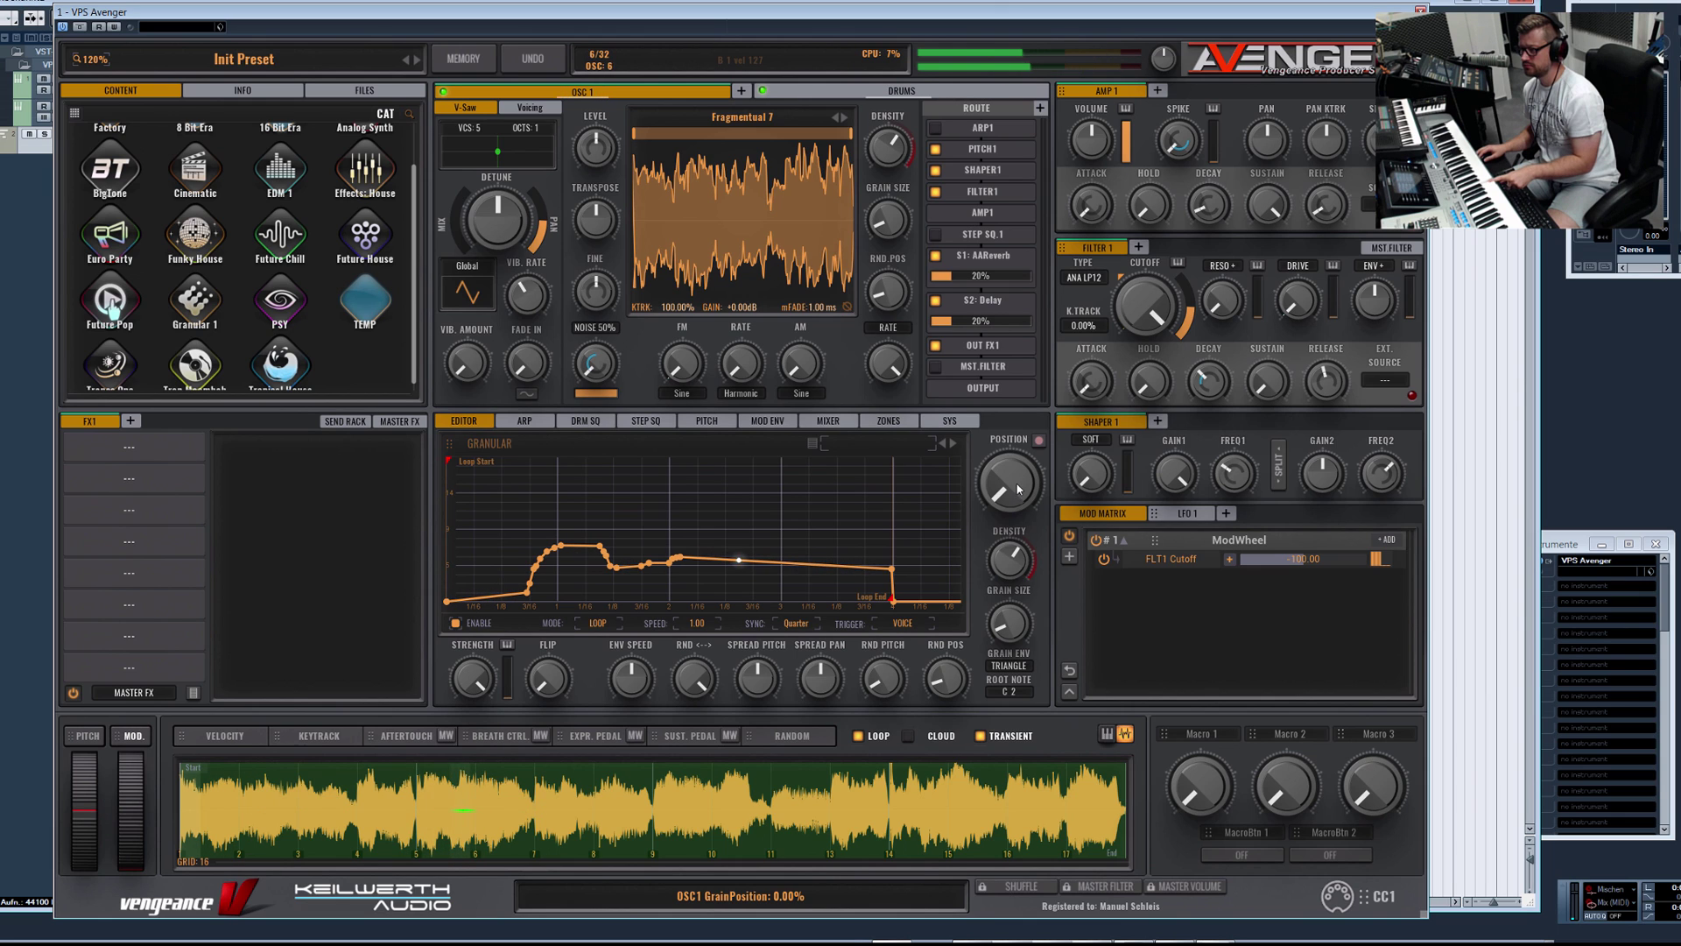
Step: Record Position knob movements into the granular position envelope as steps, then re-arm recording
click(1040, 441)
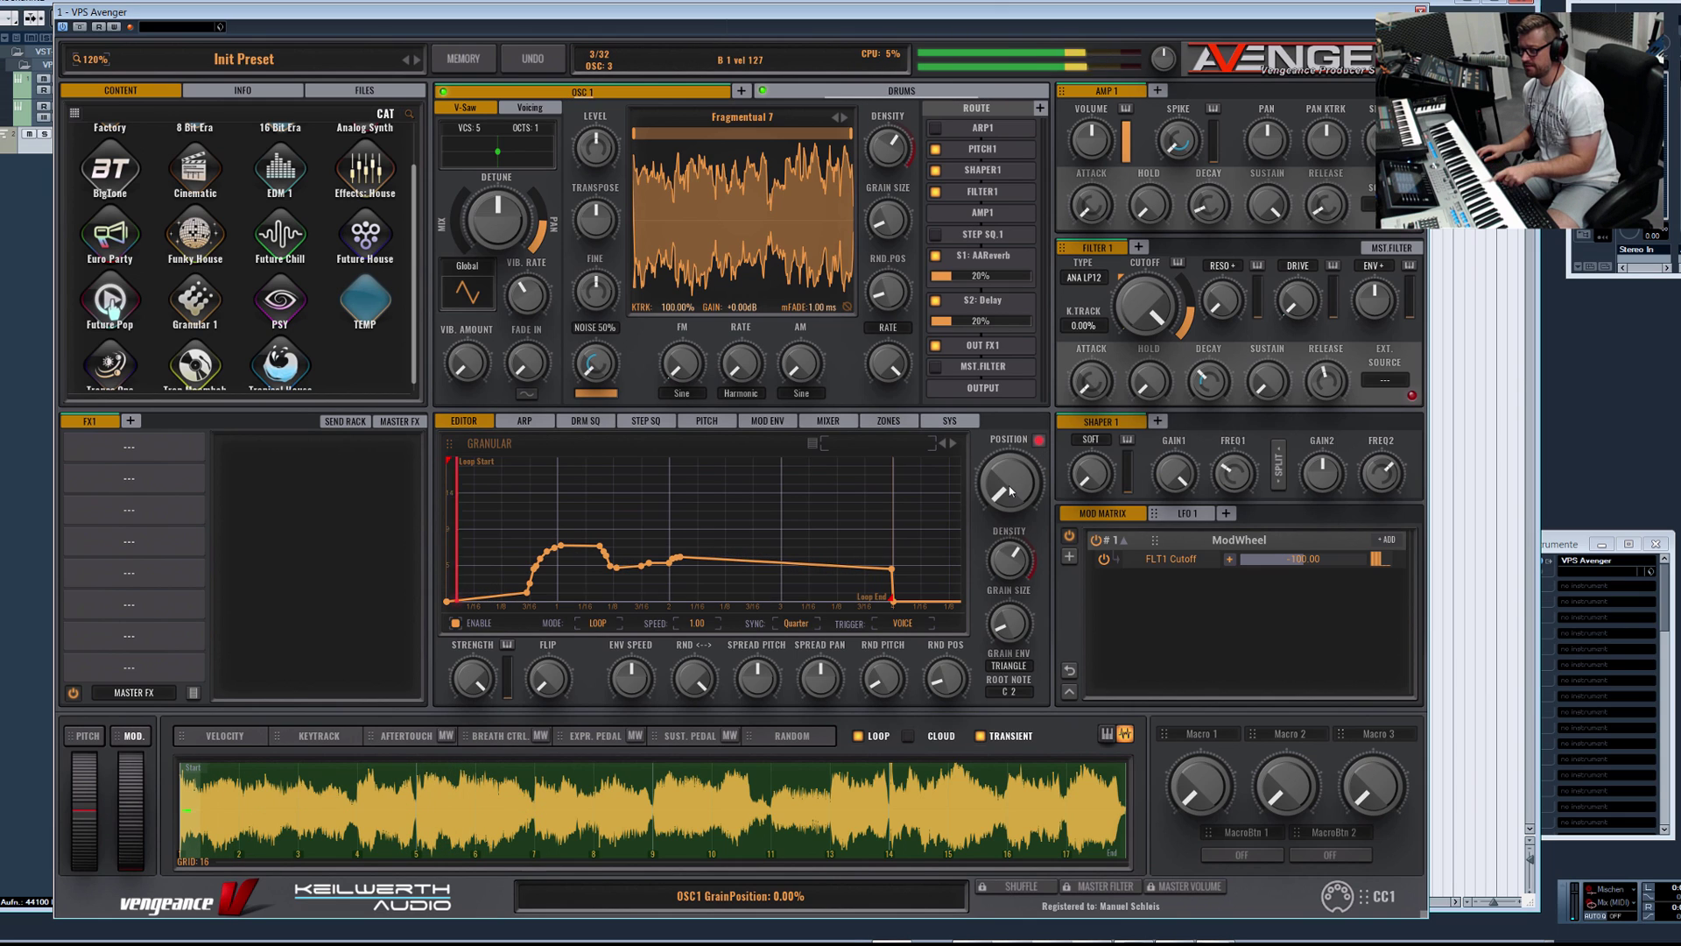
drag(1008, 505, 1017, 457)
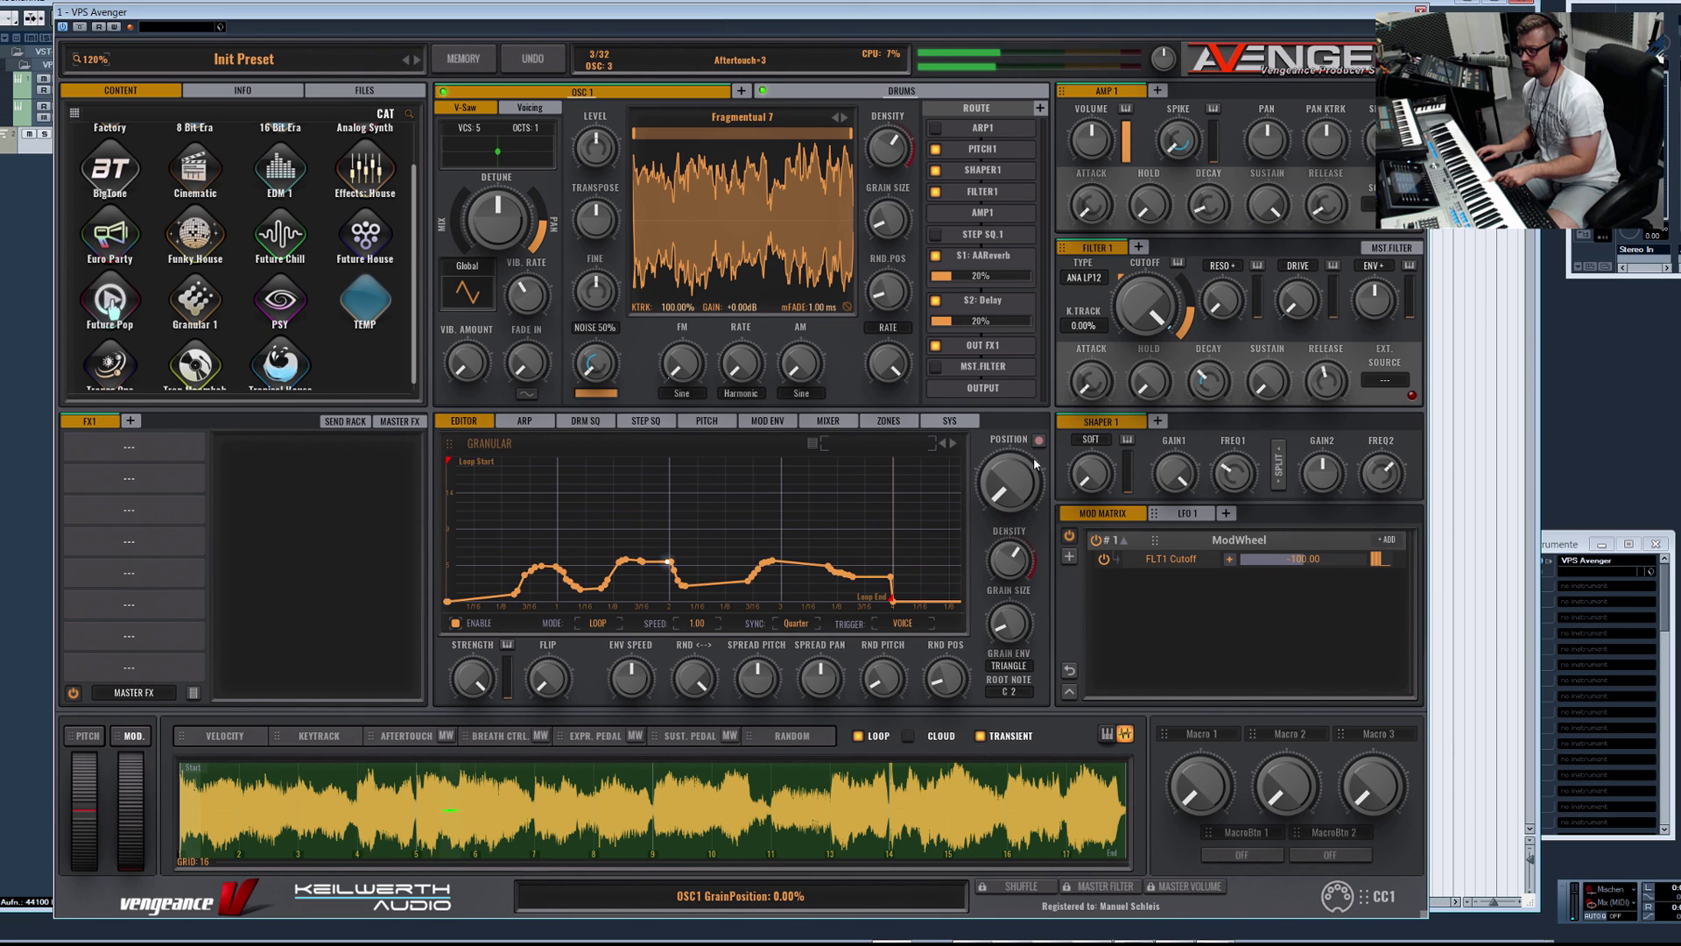
click(1038, 440)
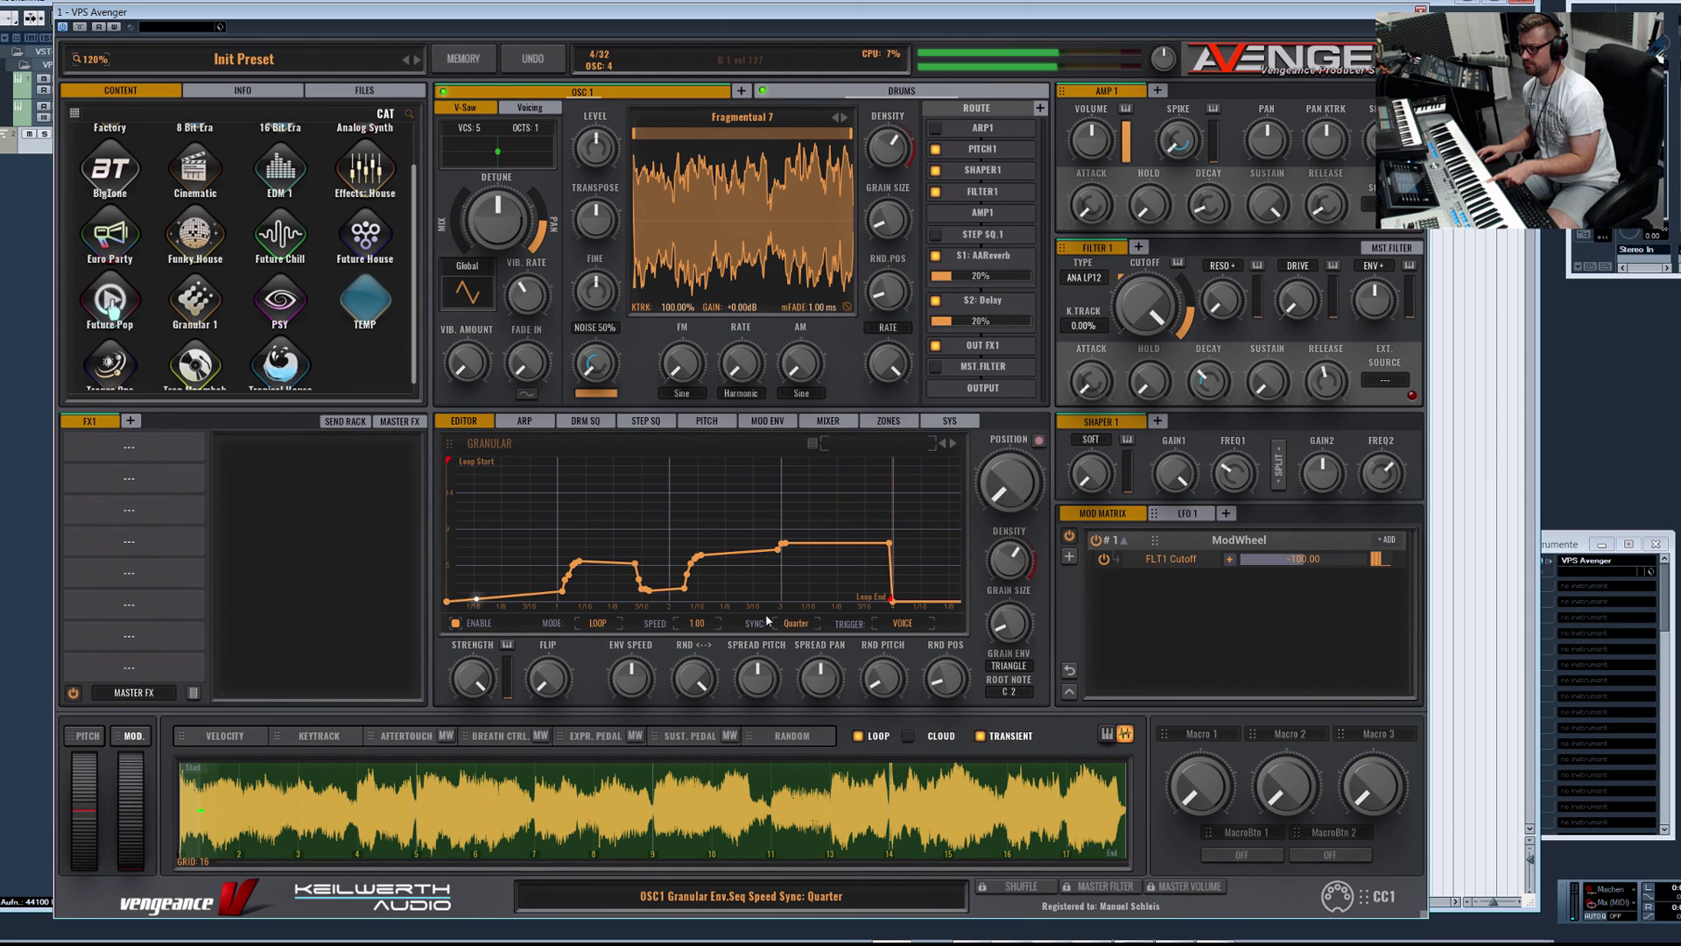
Step: Edit early envelope points, adding a 25% point and moving one to 750 ms; toggle STEP SQ.1
drag(560, 592, 558, 566)
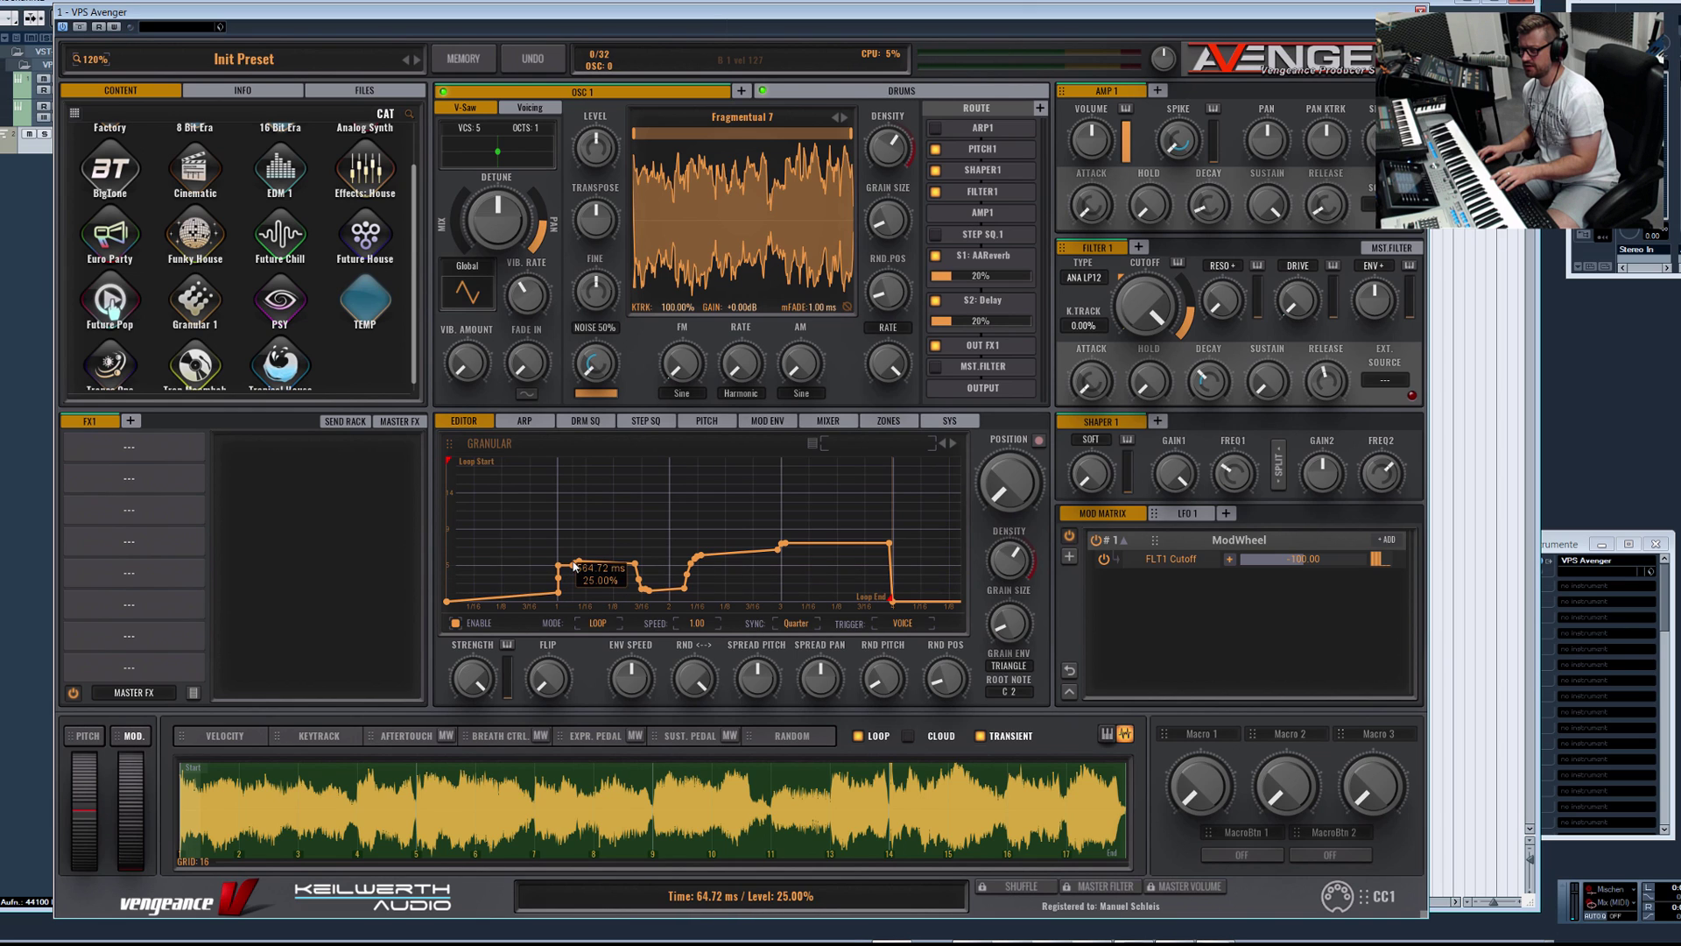
right_click(574, 561)
click(689, 578)
drag(688, 578, 671, 558)
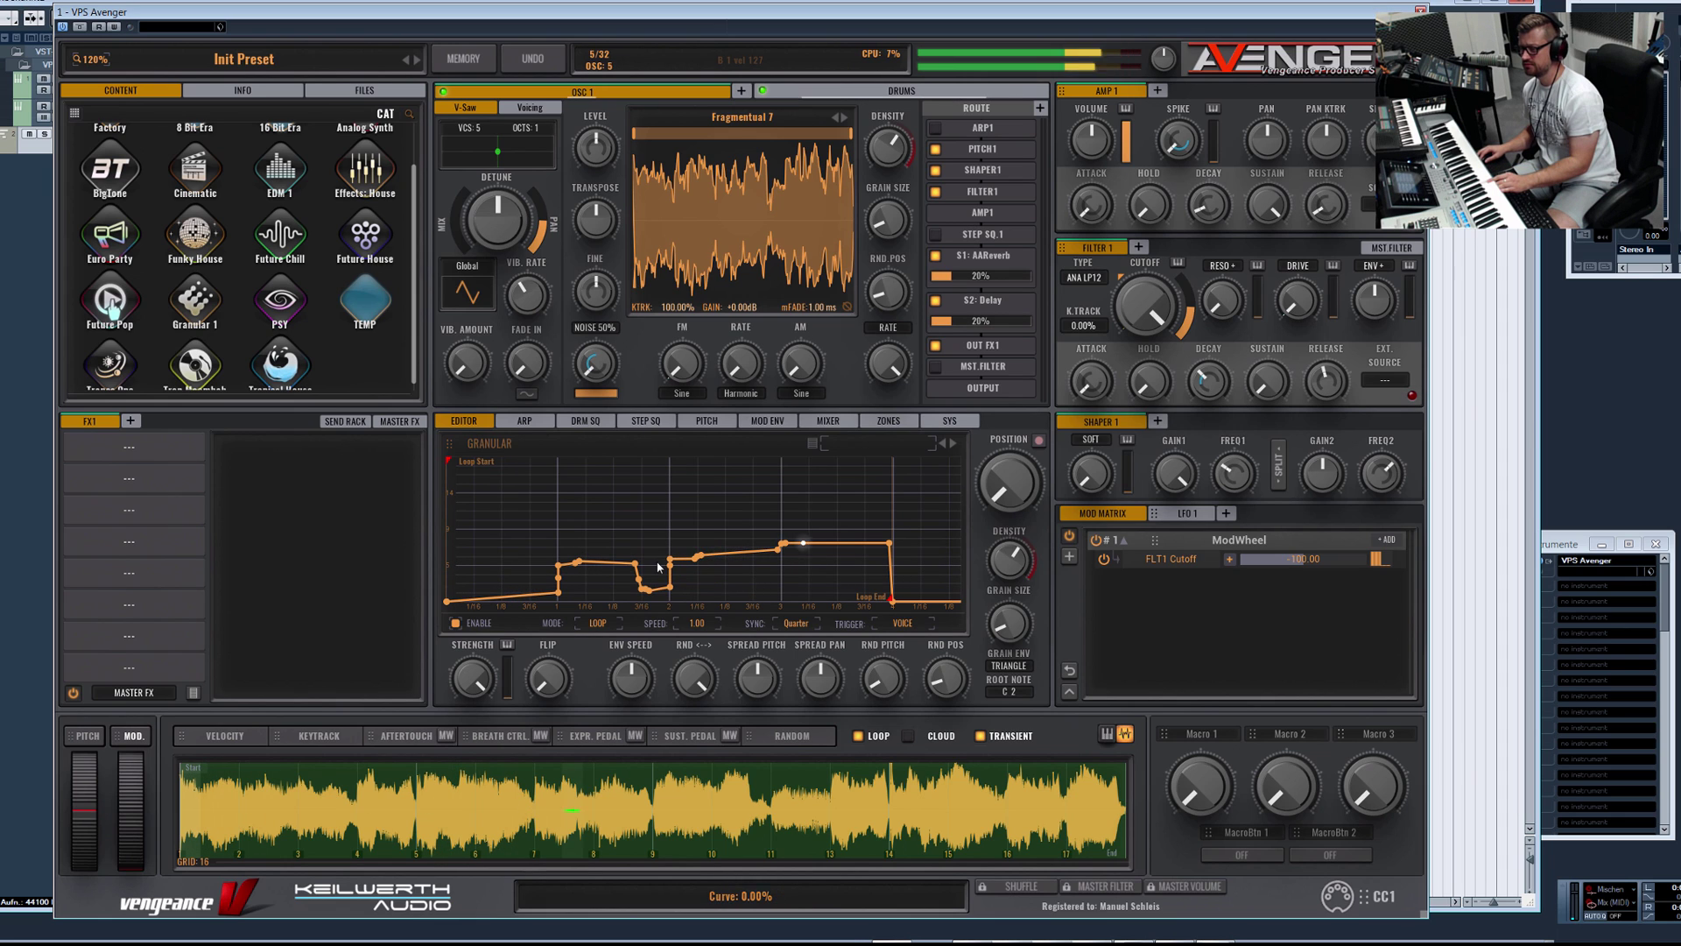
mouse_move(634, 562)
mouse_down()
mouse_move(613, 563)
mouse_move(633, 587)
mouse_move(614, 587)
mouse_up()
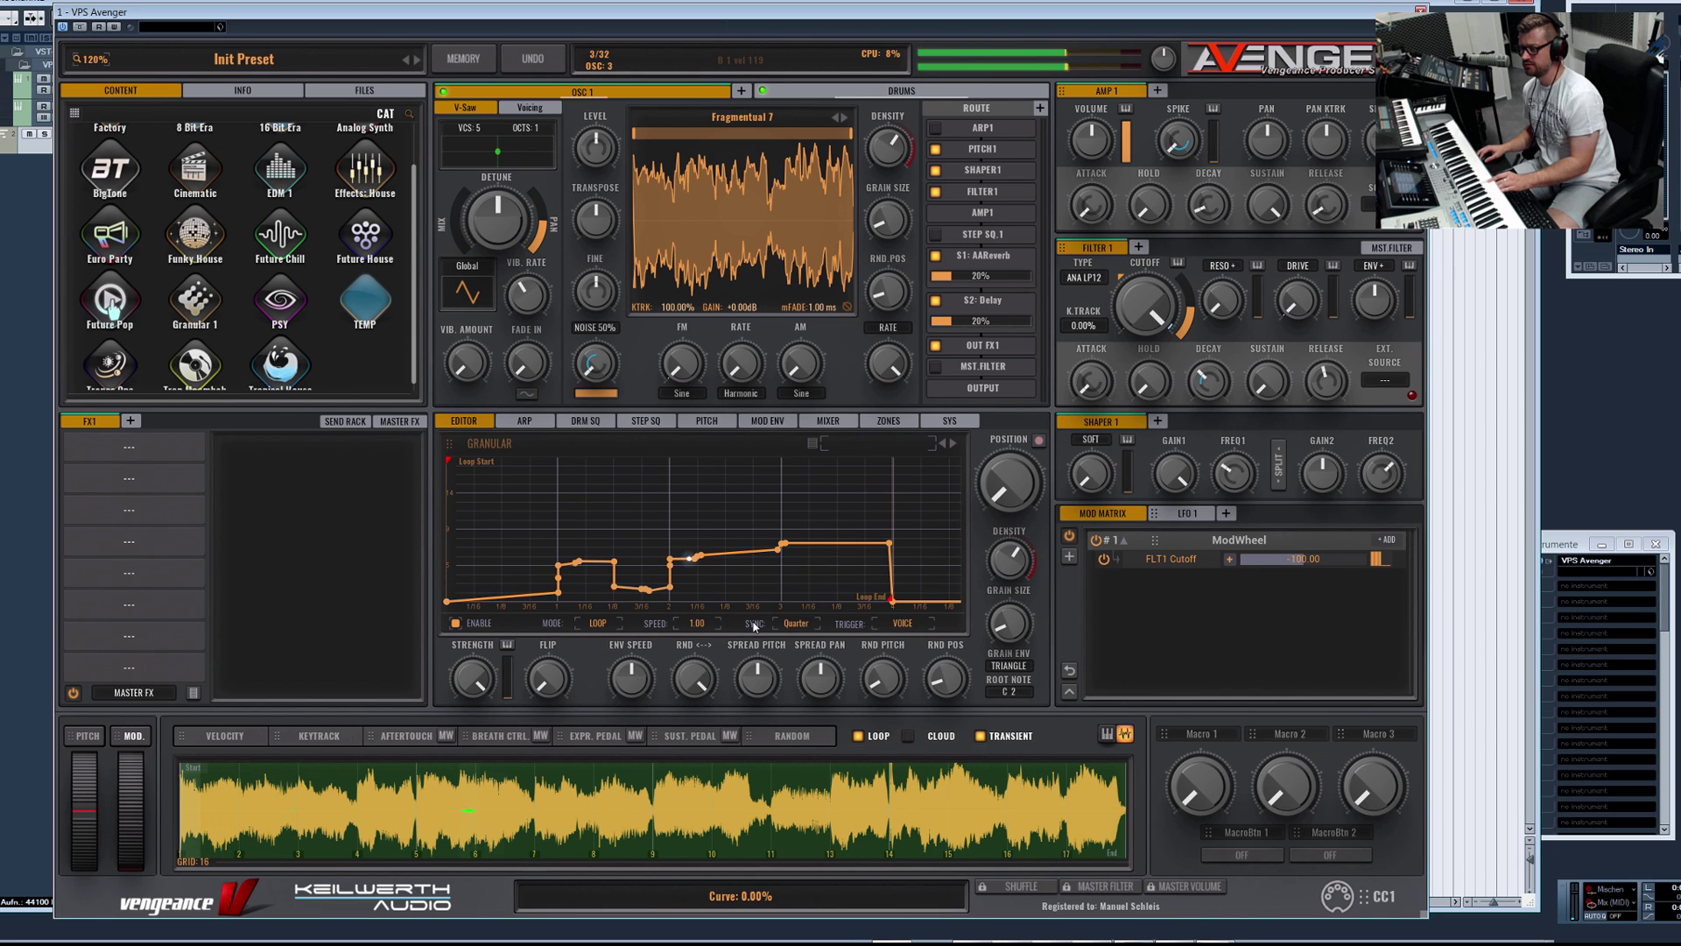
click(935, 235)
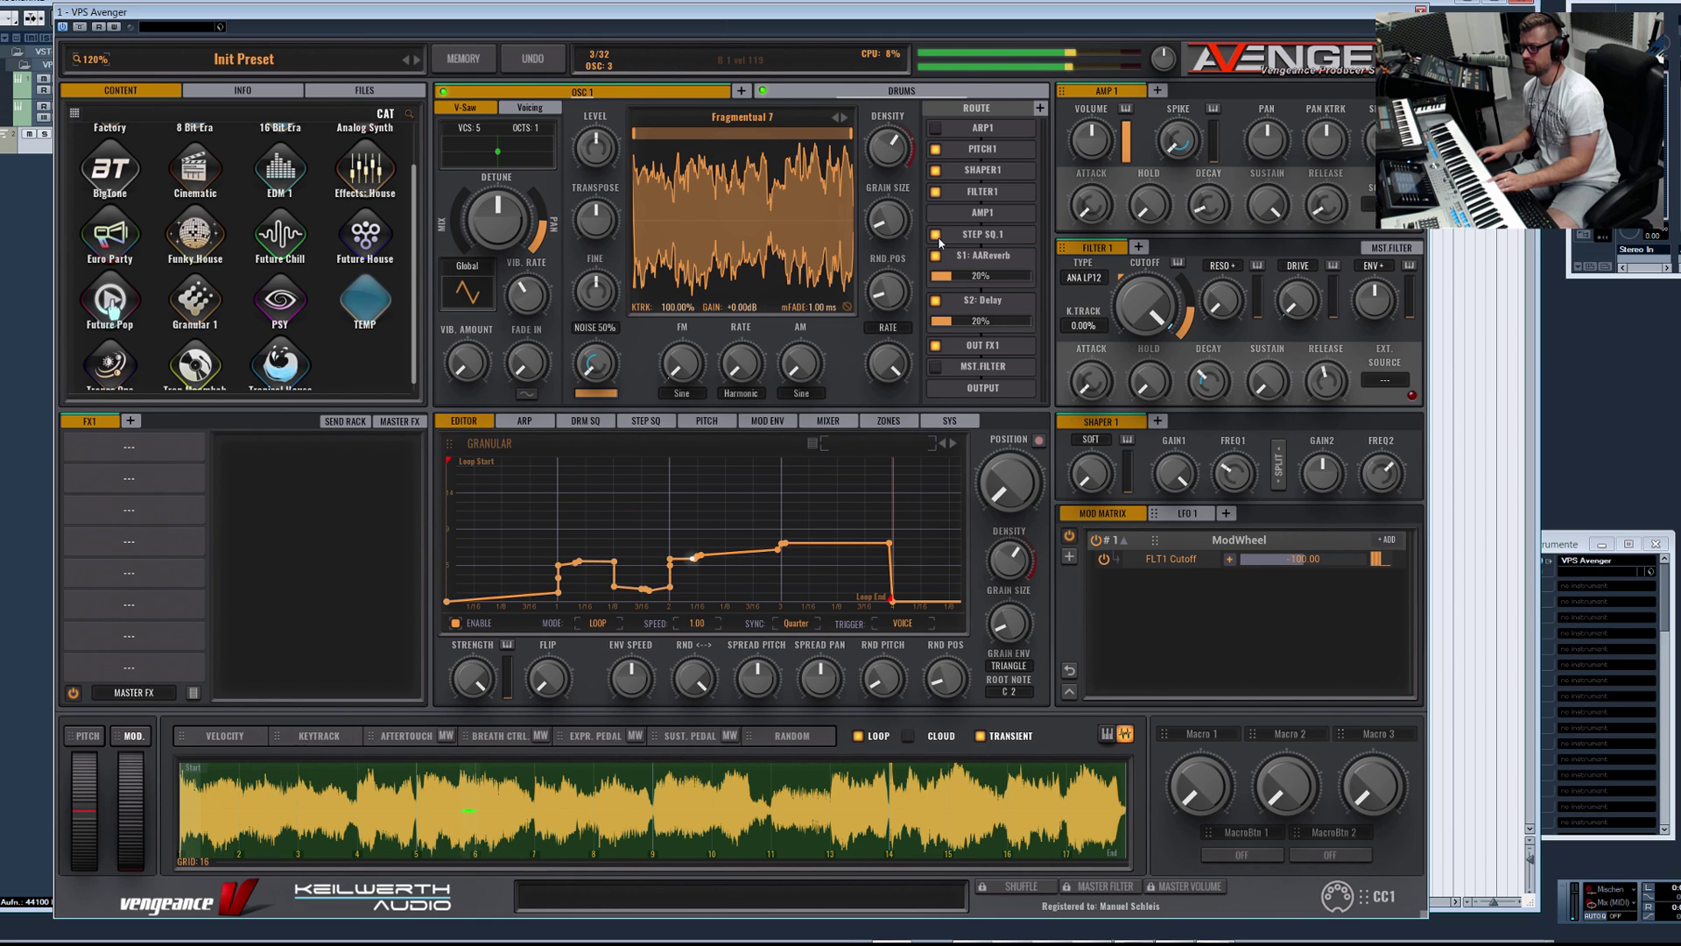
click(937, 236)
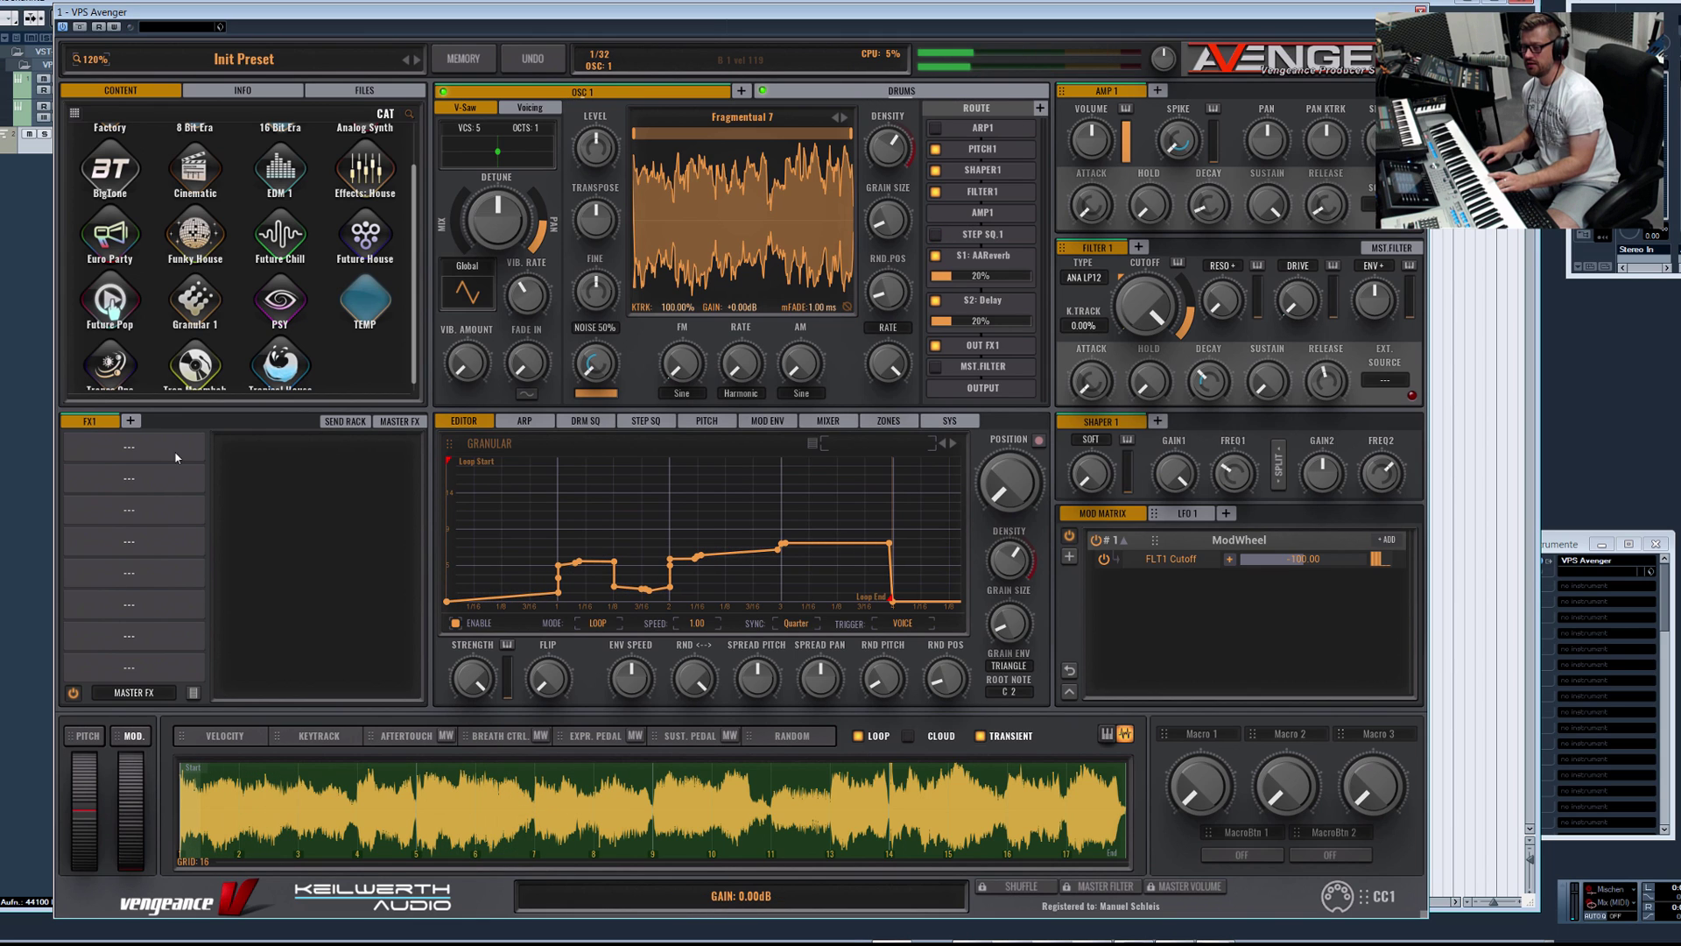
Step: Load MINI-CHAIN into the first FX1 slot, then sweep grain position to 20% and back to 0%
click(161, 472)
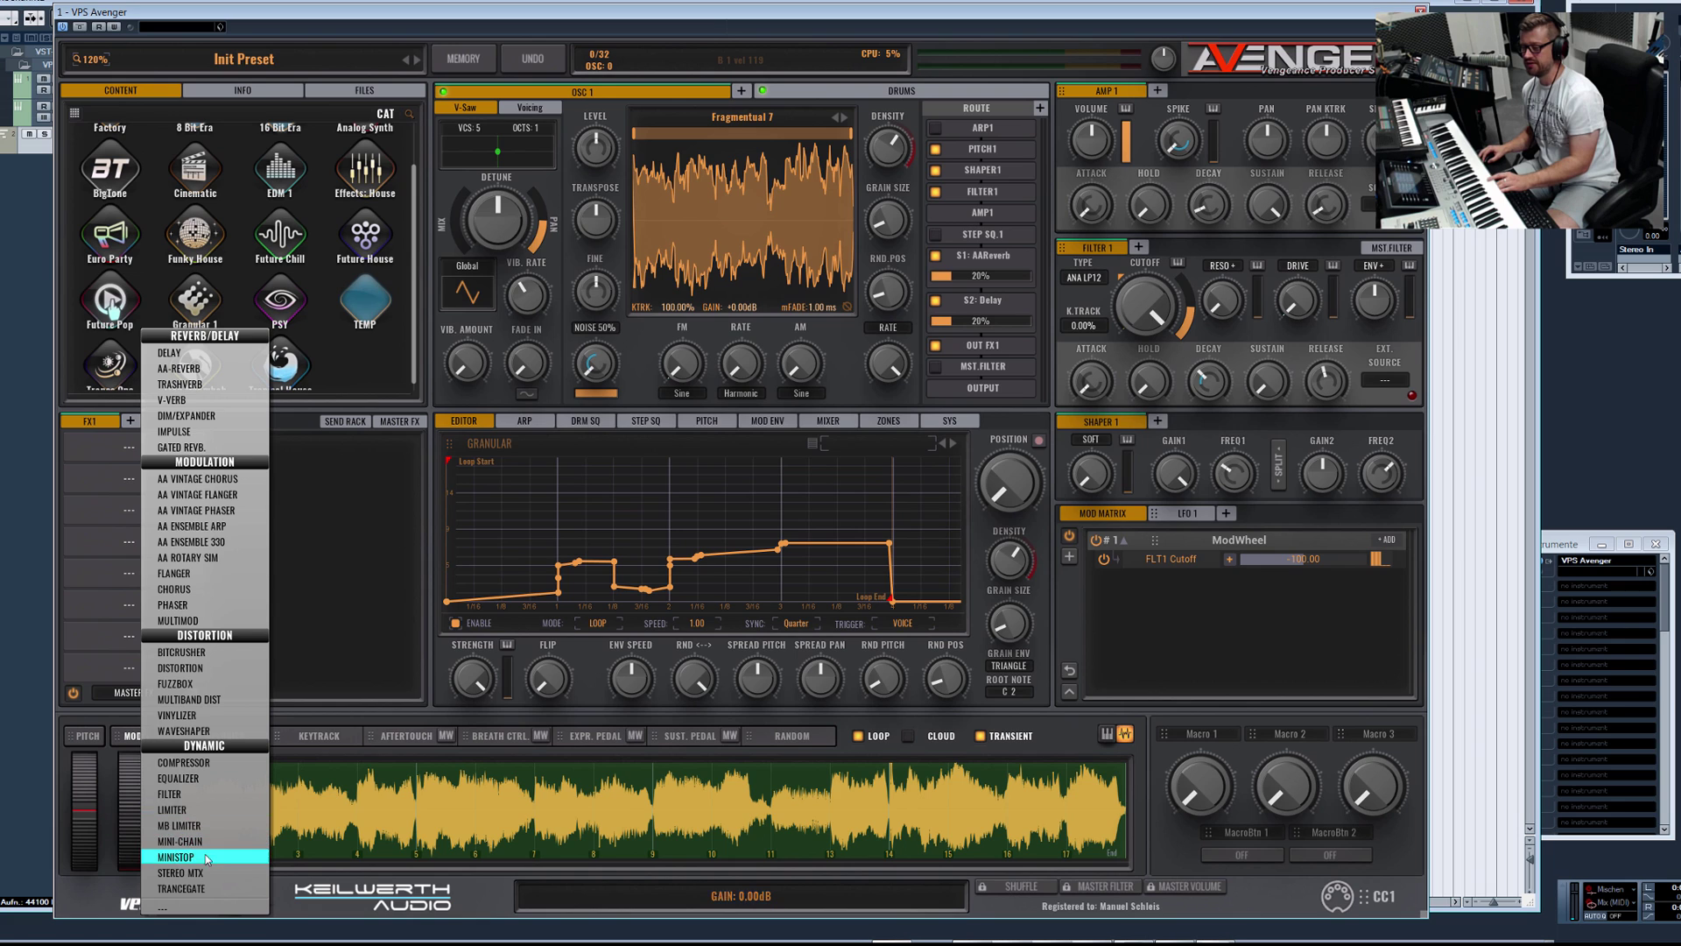
click(179, 841)
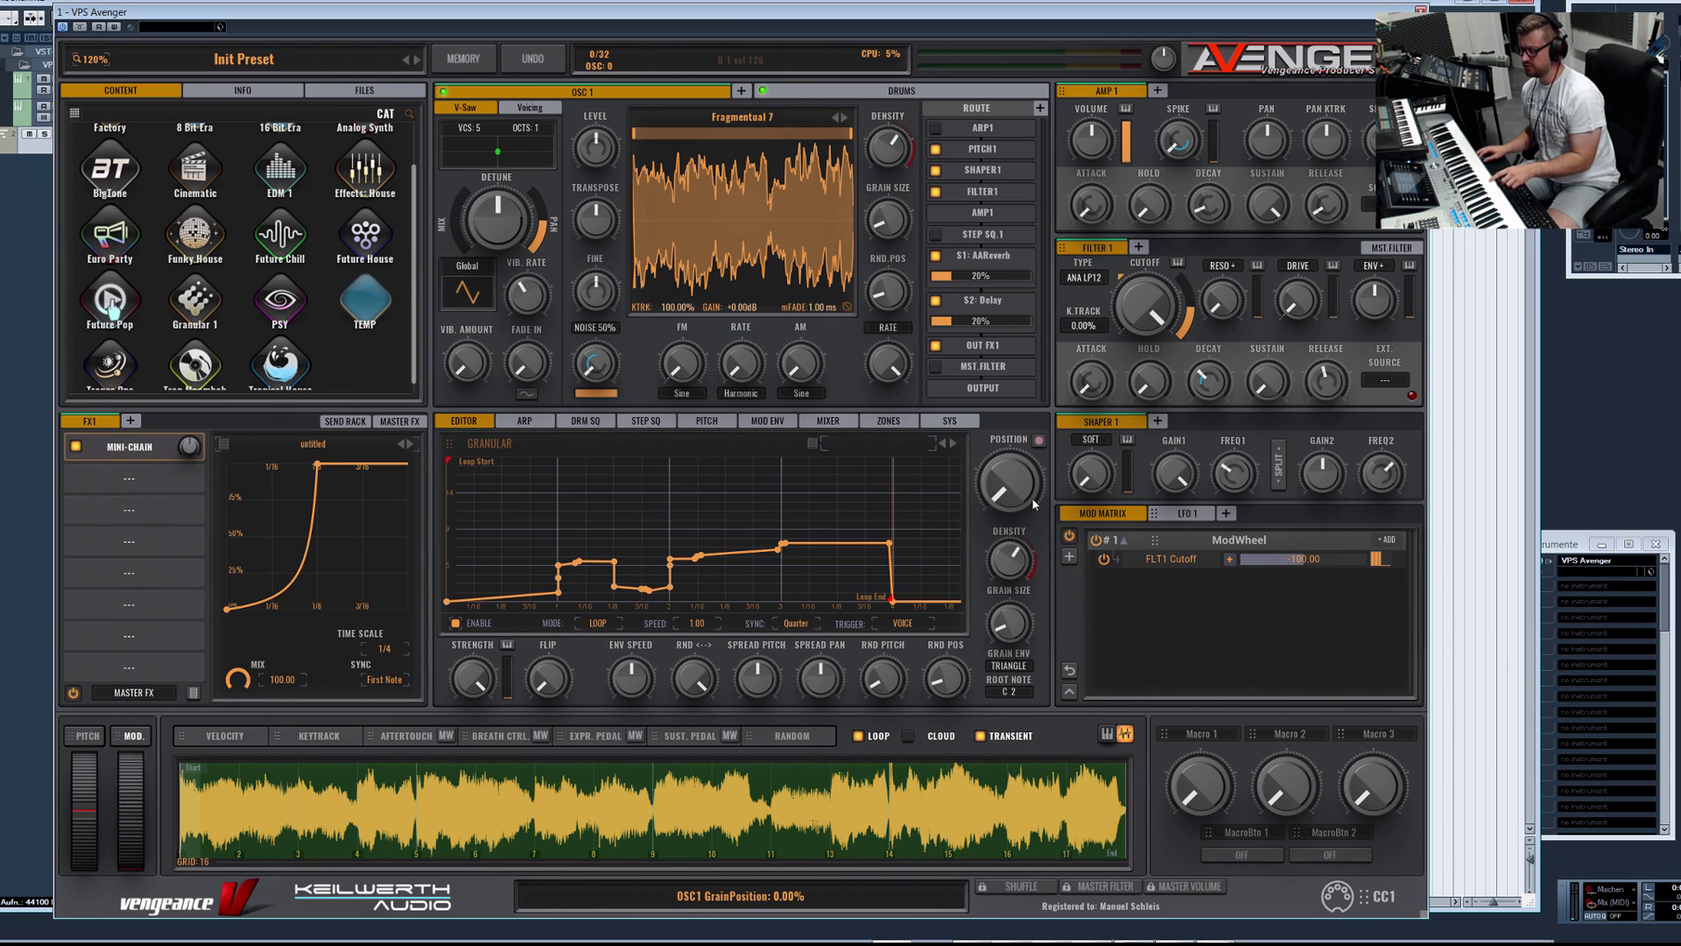
drag(1025, 499, 1023, 469)
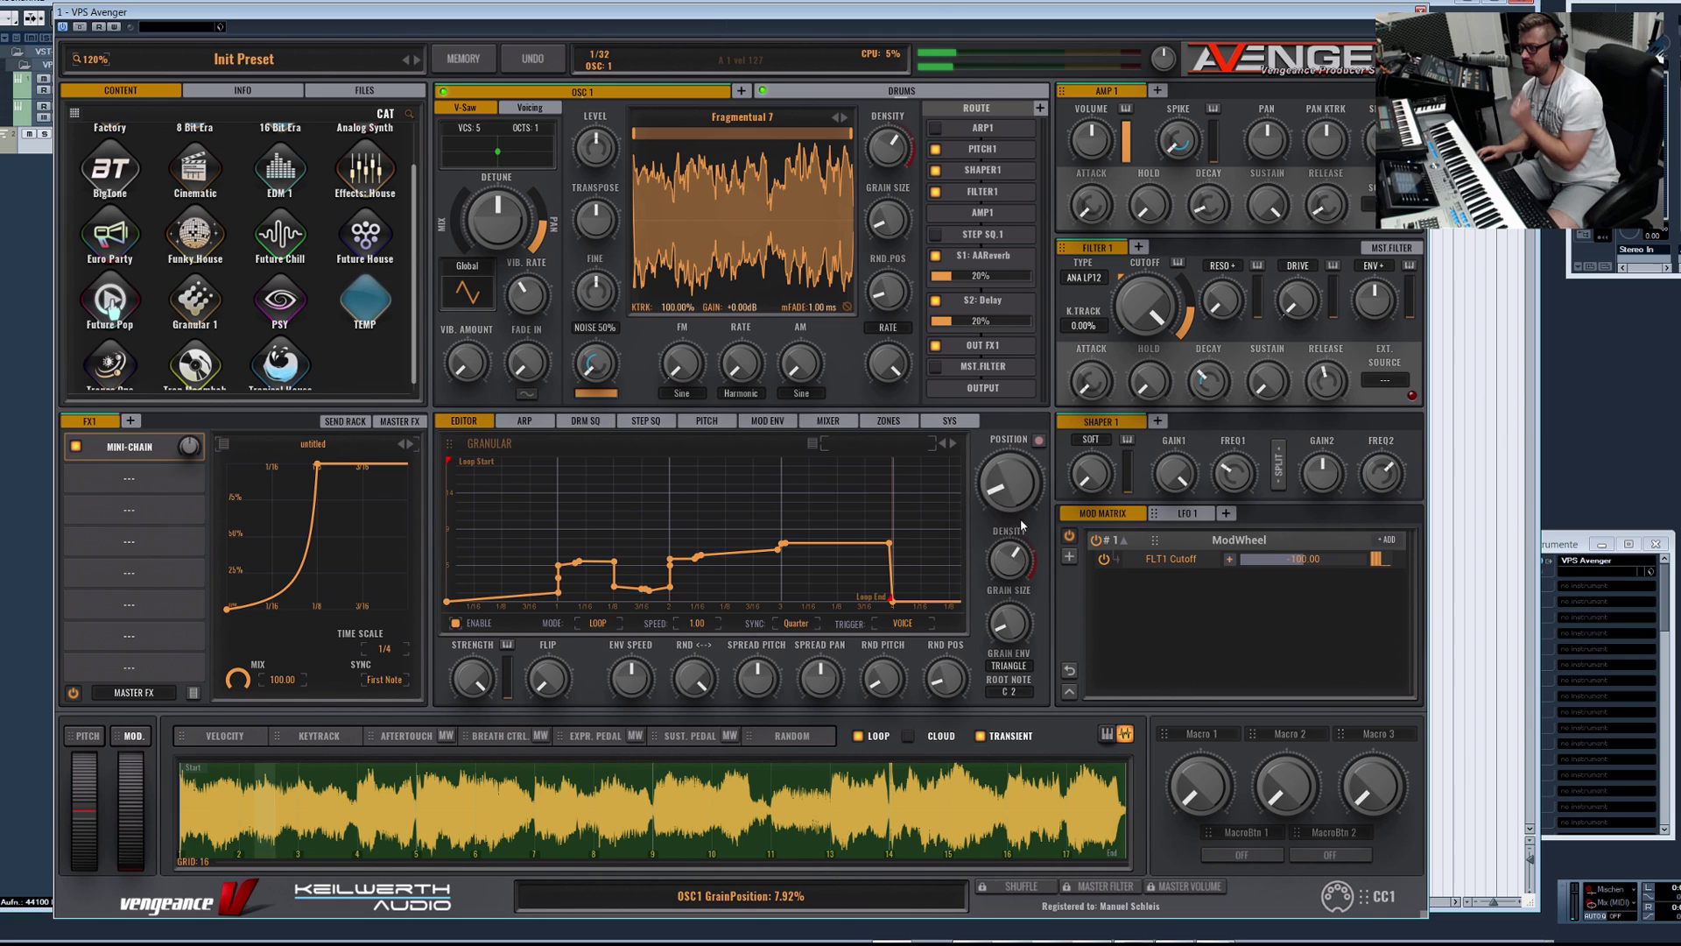
drag(1019, 480, 1014, 488)
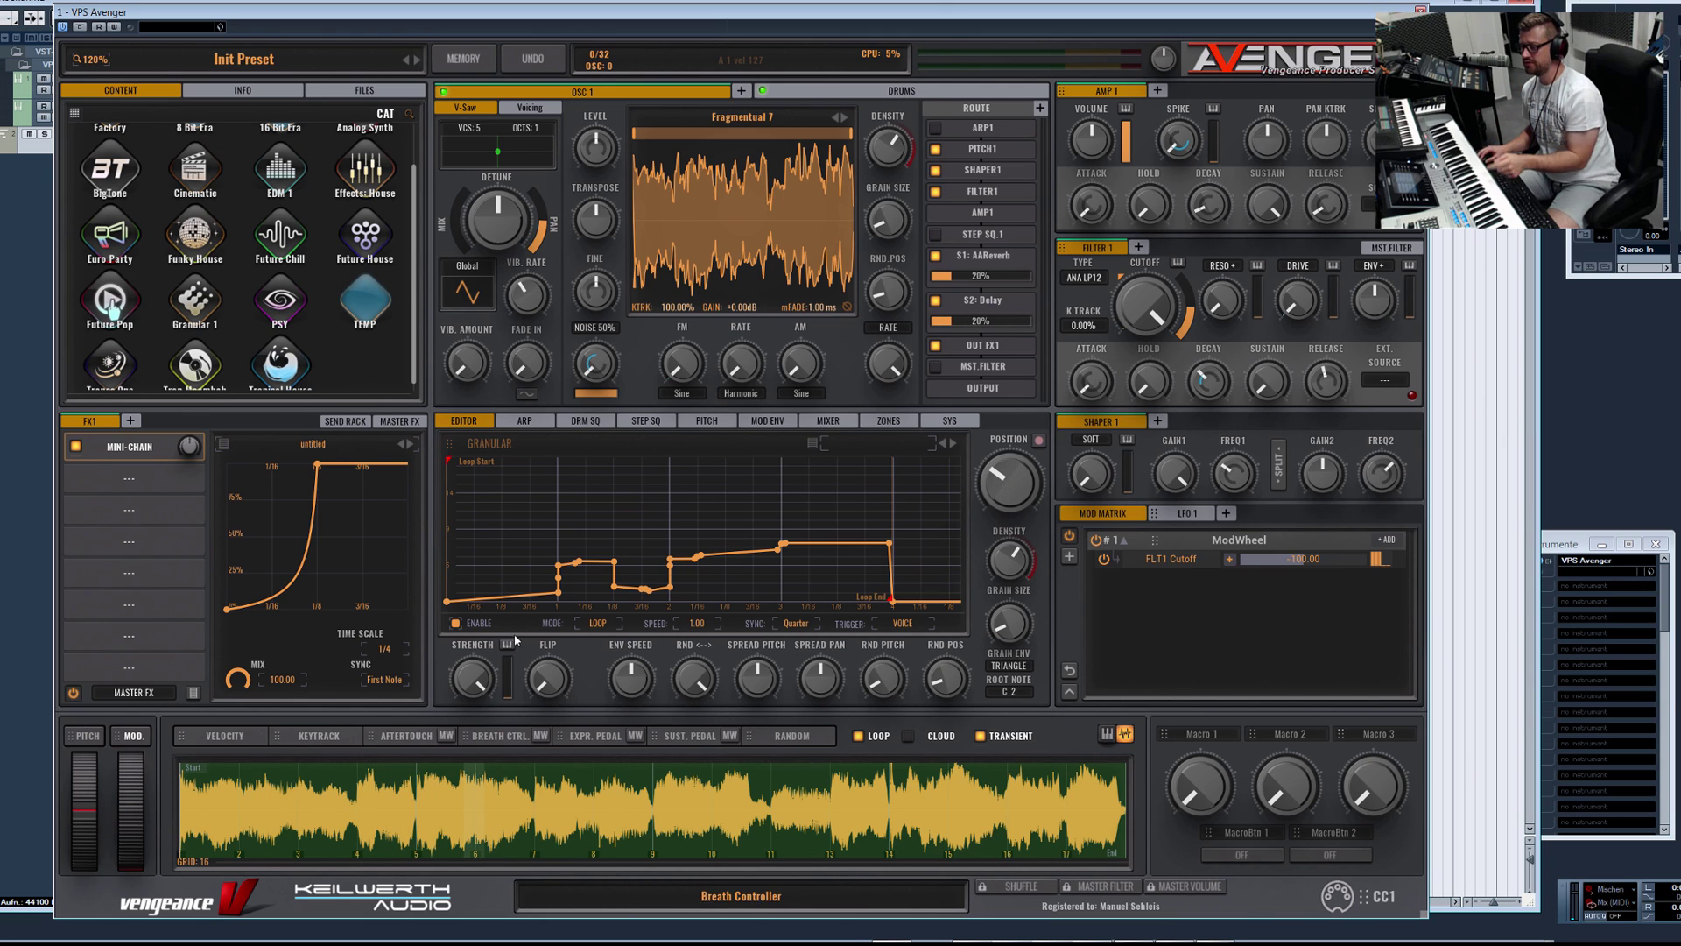
mouse_move(1009, 473)
mouse_down()
mouse_move(1010, 497)
mouse_move(1019, 400)
mouse_up()
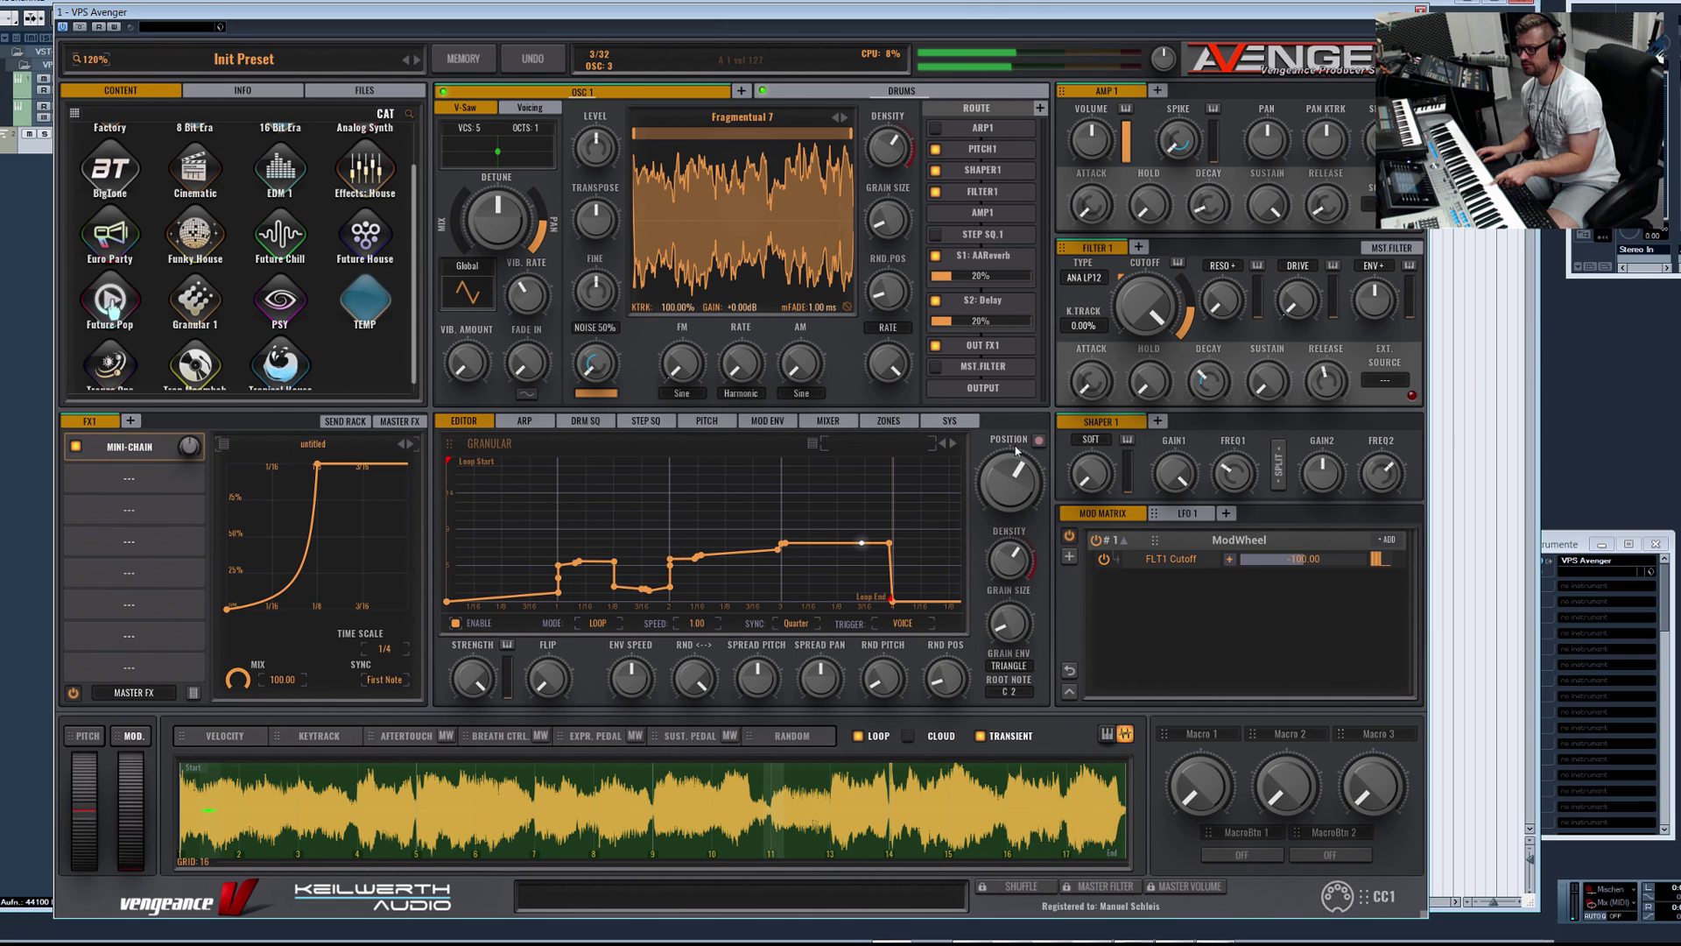
mouse_move(1018, 486)
drag(1018, 487, 1006, 795)
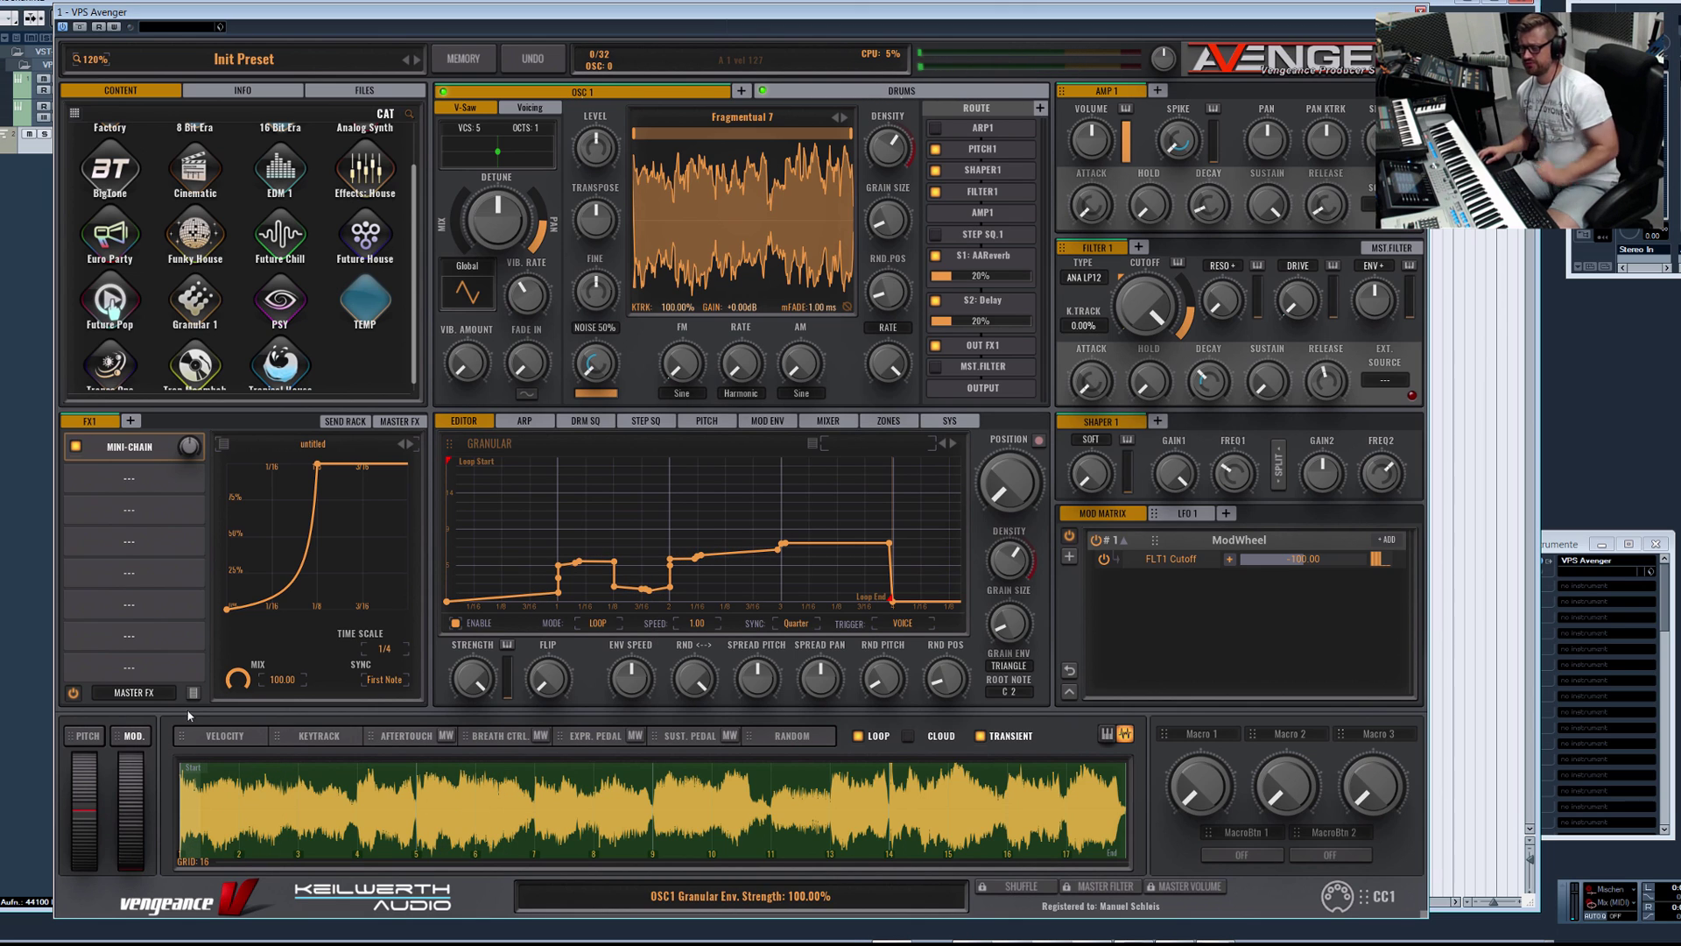
Step: Route the mod wheel to grain position at amount 100, switching off its FLT1 Cutoff routing
drag(123, 740, 1013, 489)
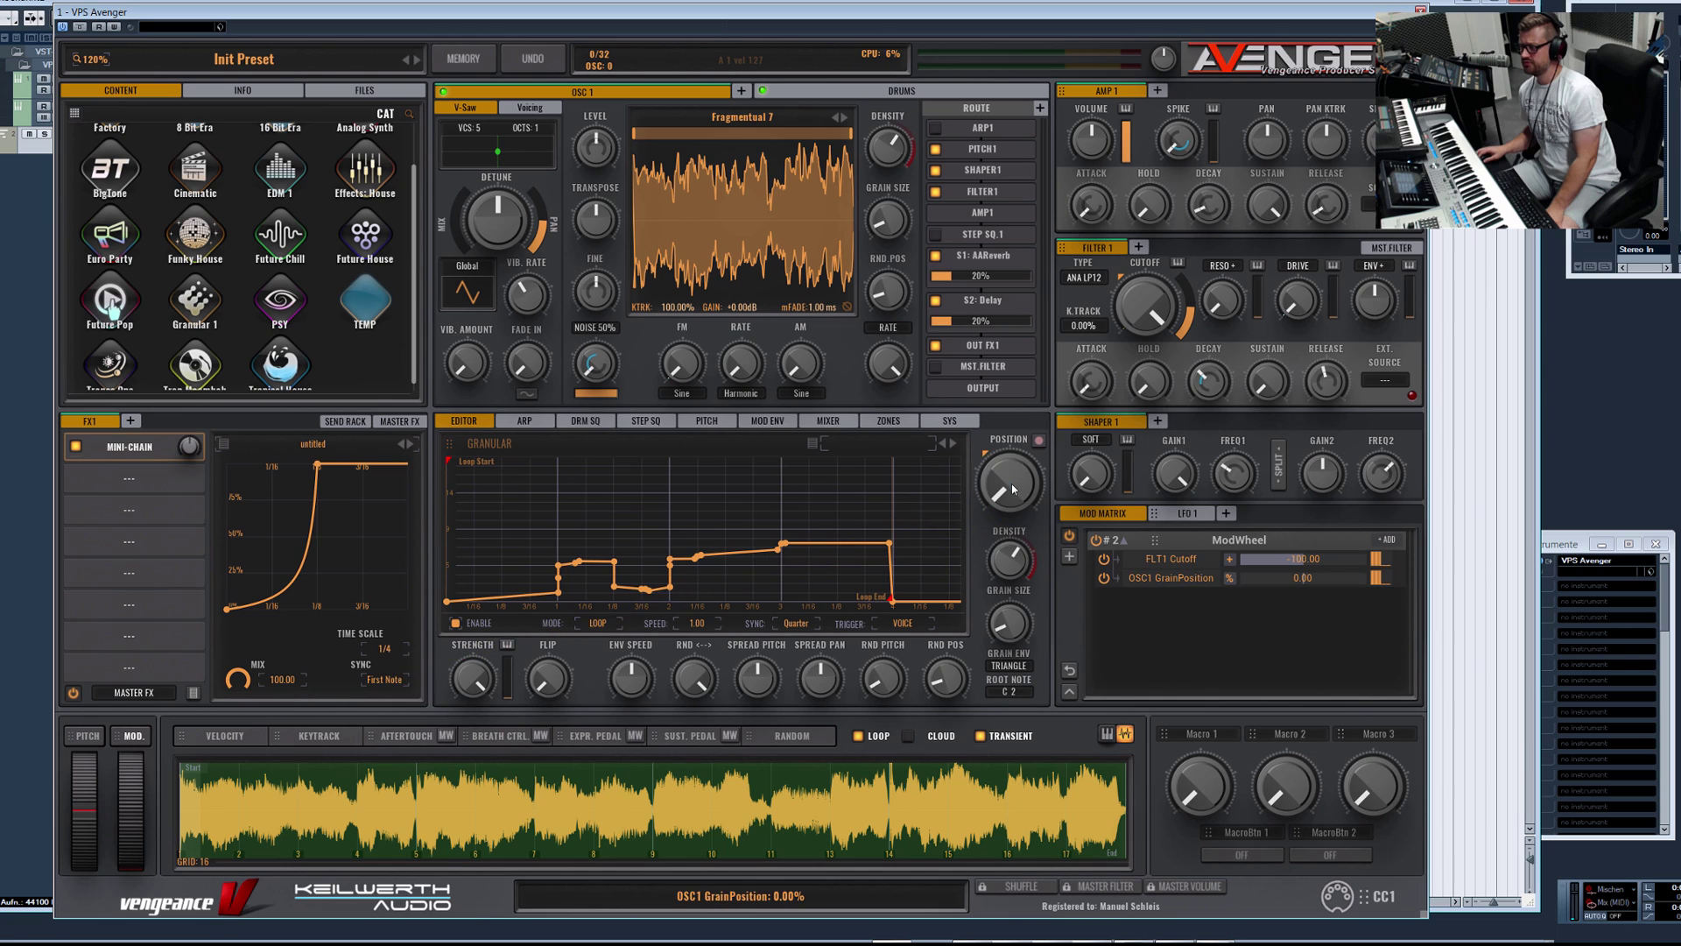
click(1104, 558)
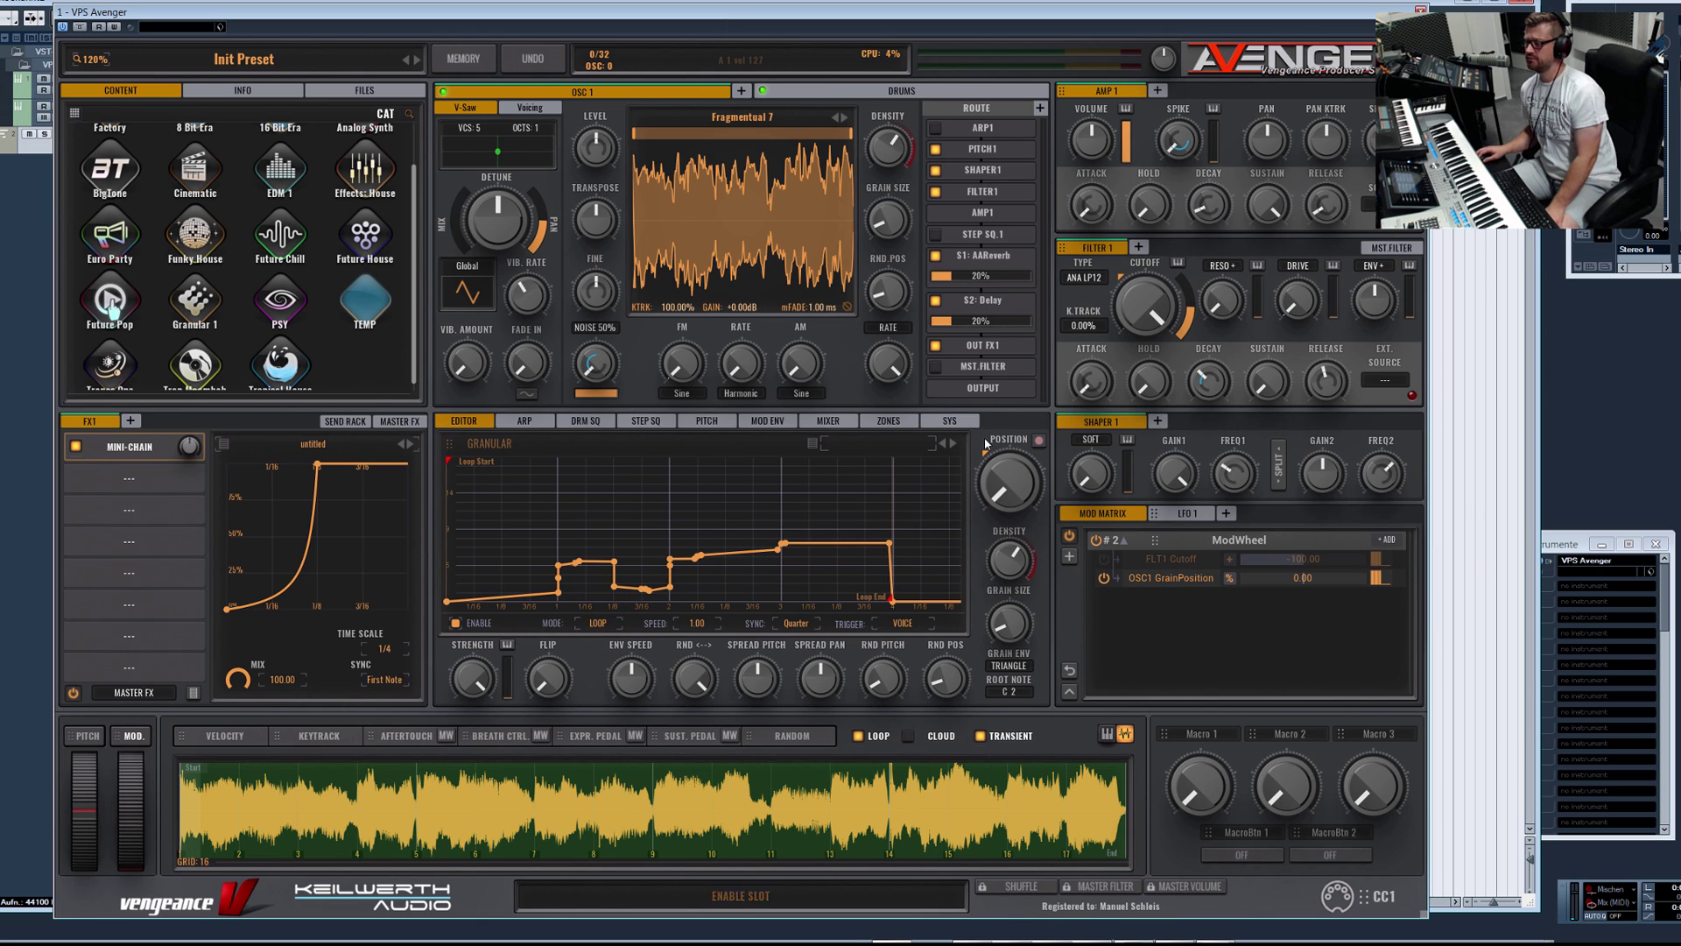
drag(985, 455, 934, 349)
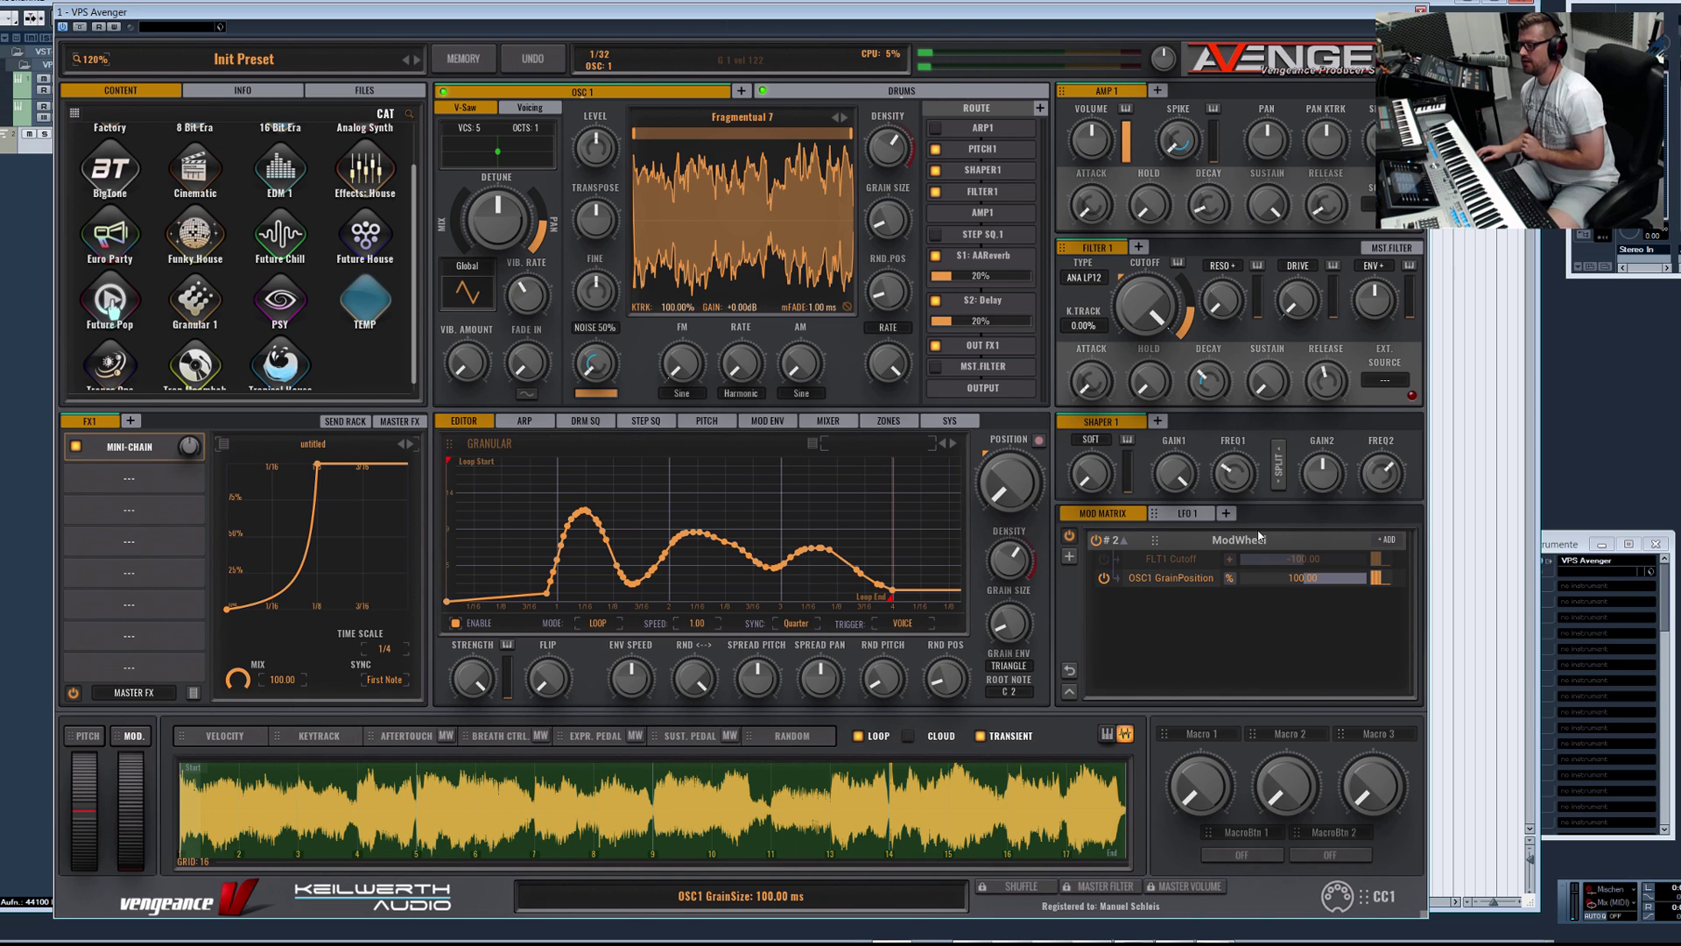
Step: Enable the LFO 1 to OSC1 GrainPosition routing, checking the LFO 1 settings
click(1190, 513)
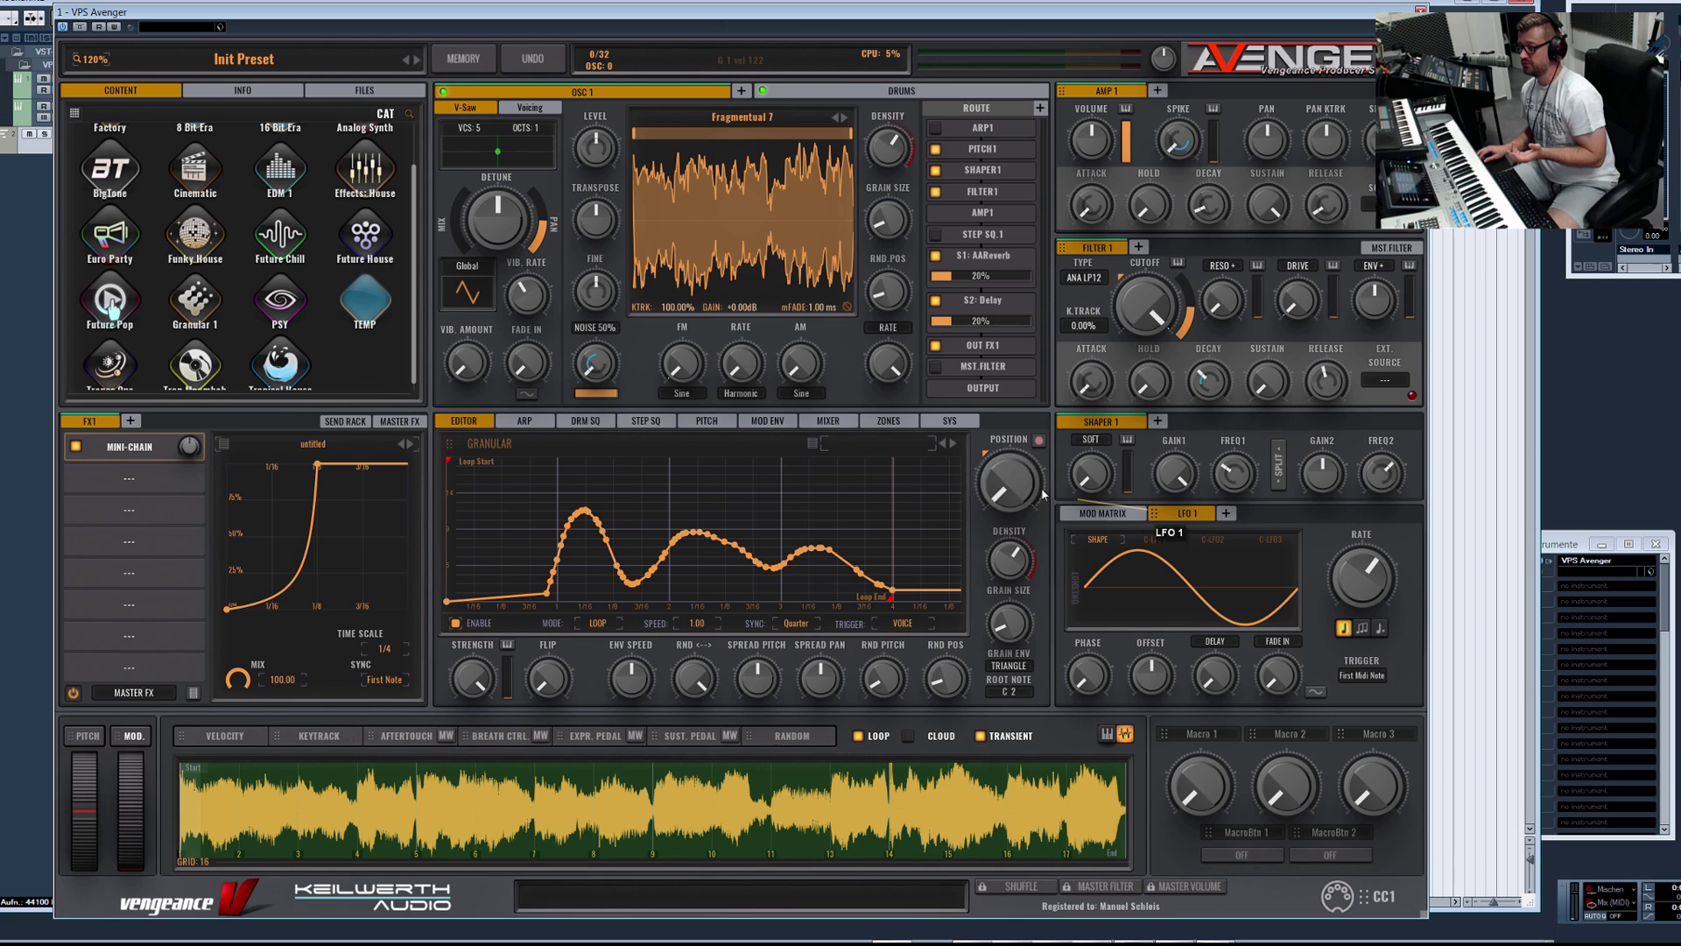
click(1101, 514)
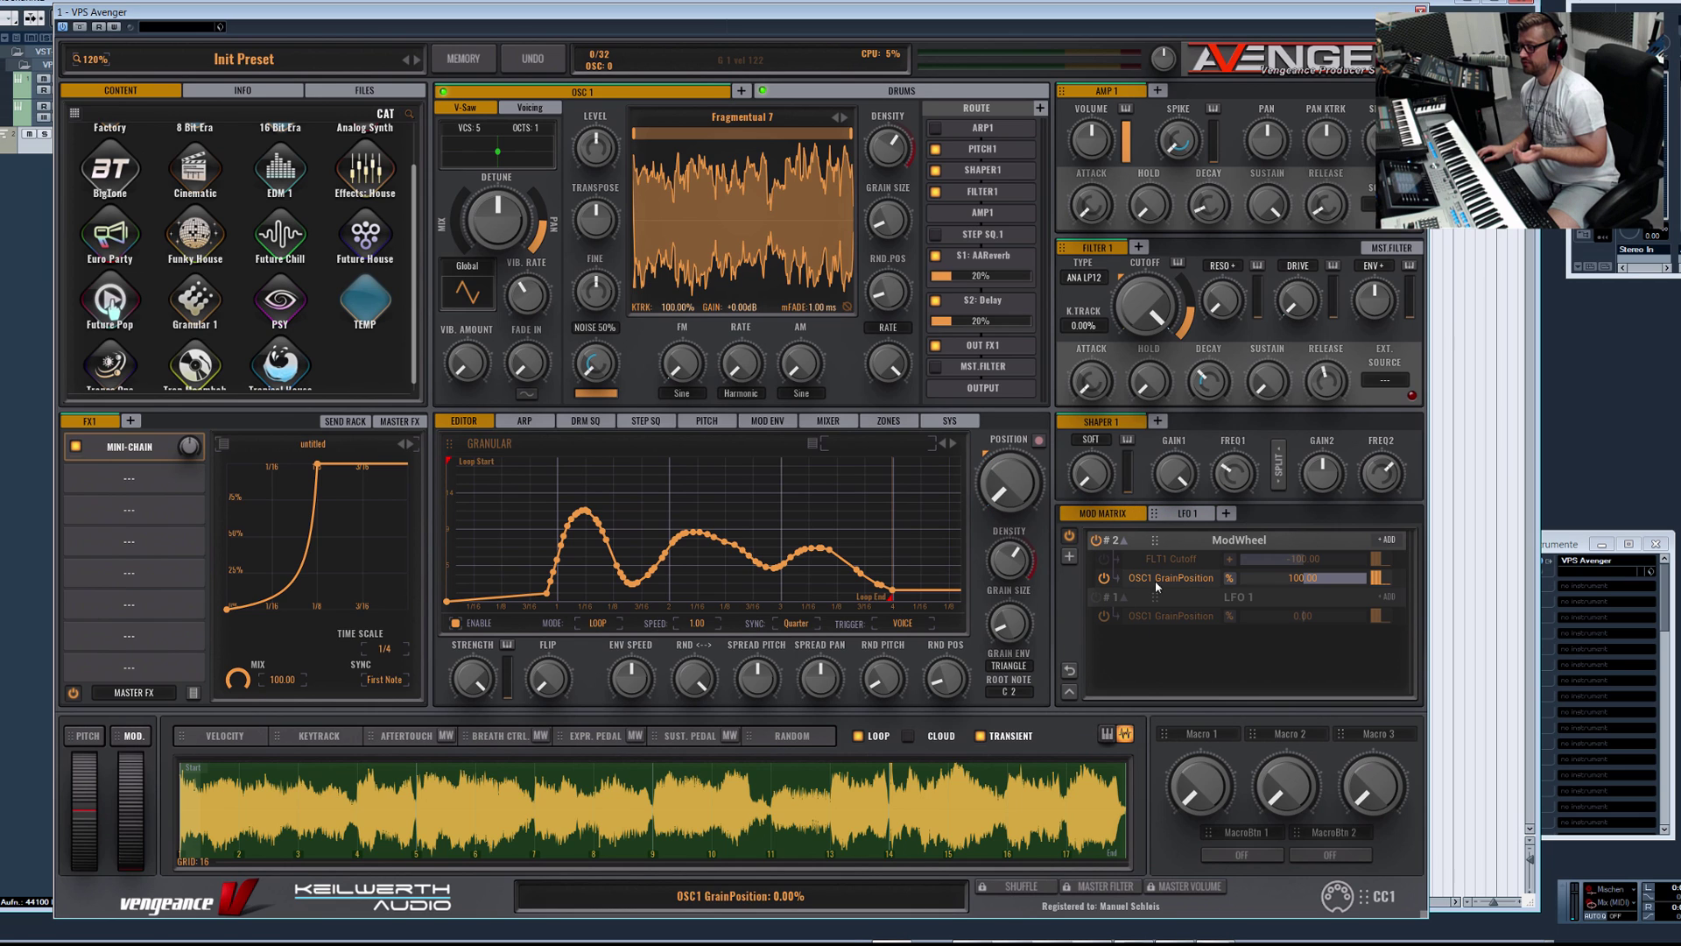
click(1100, 598)
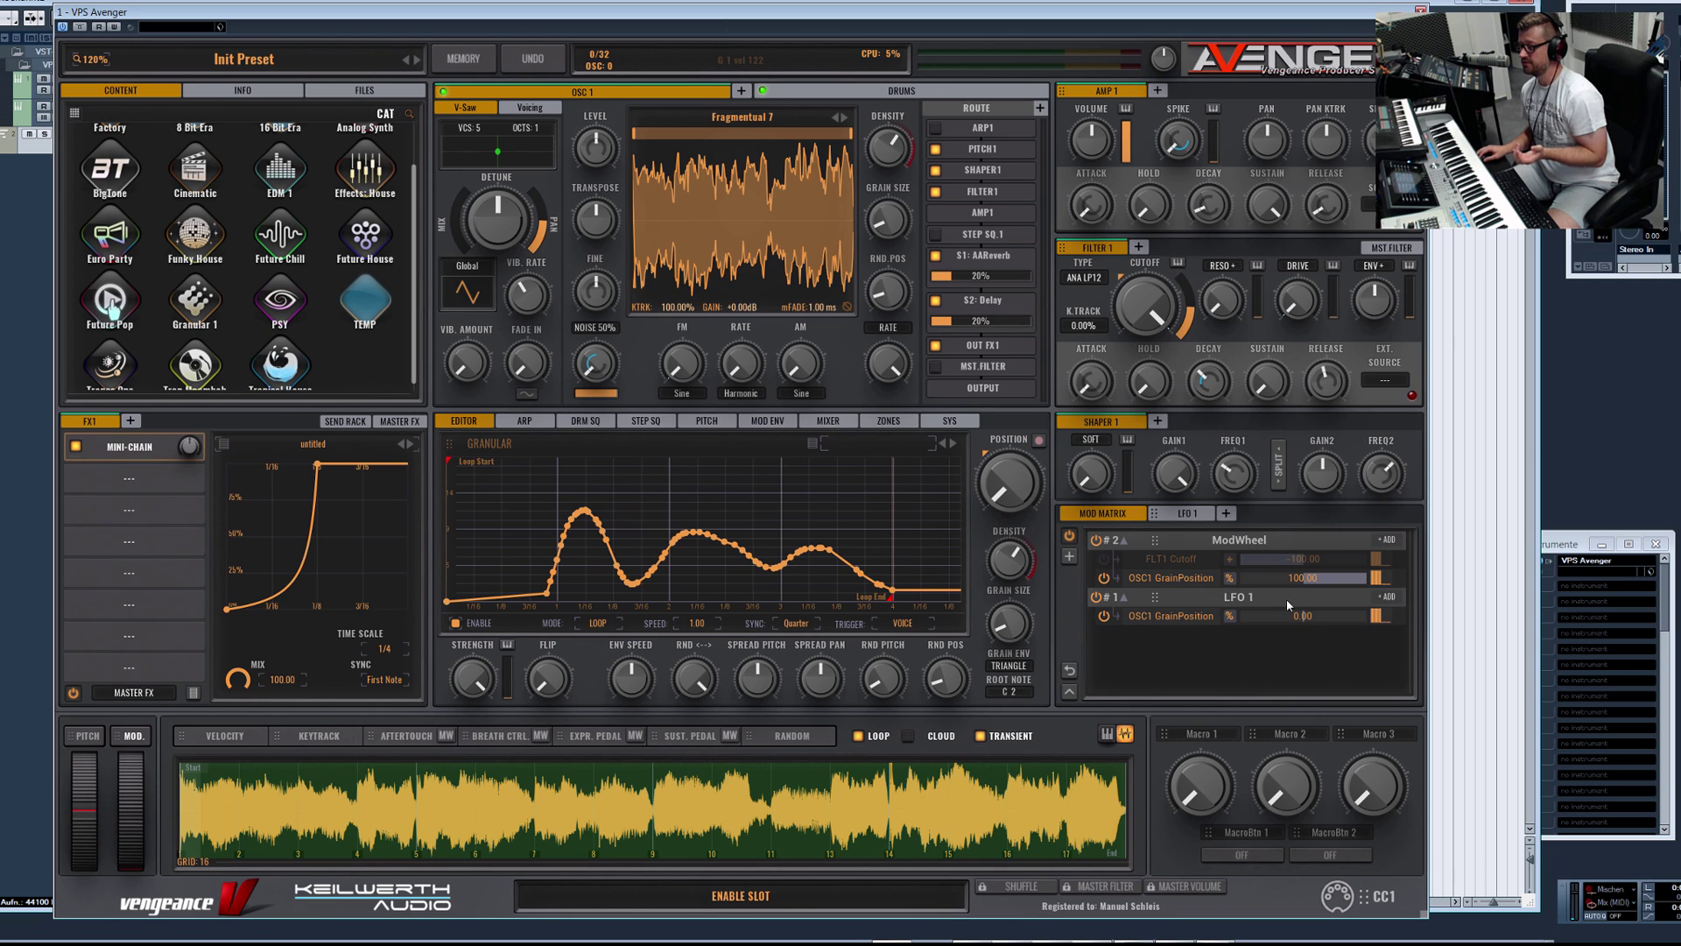
click(1187, 515)
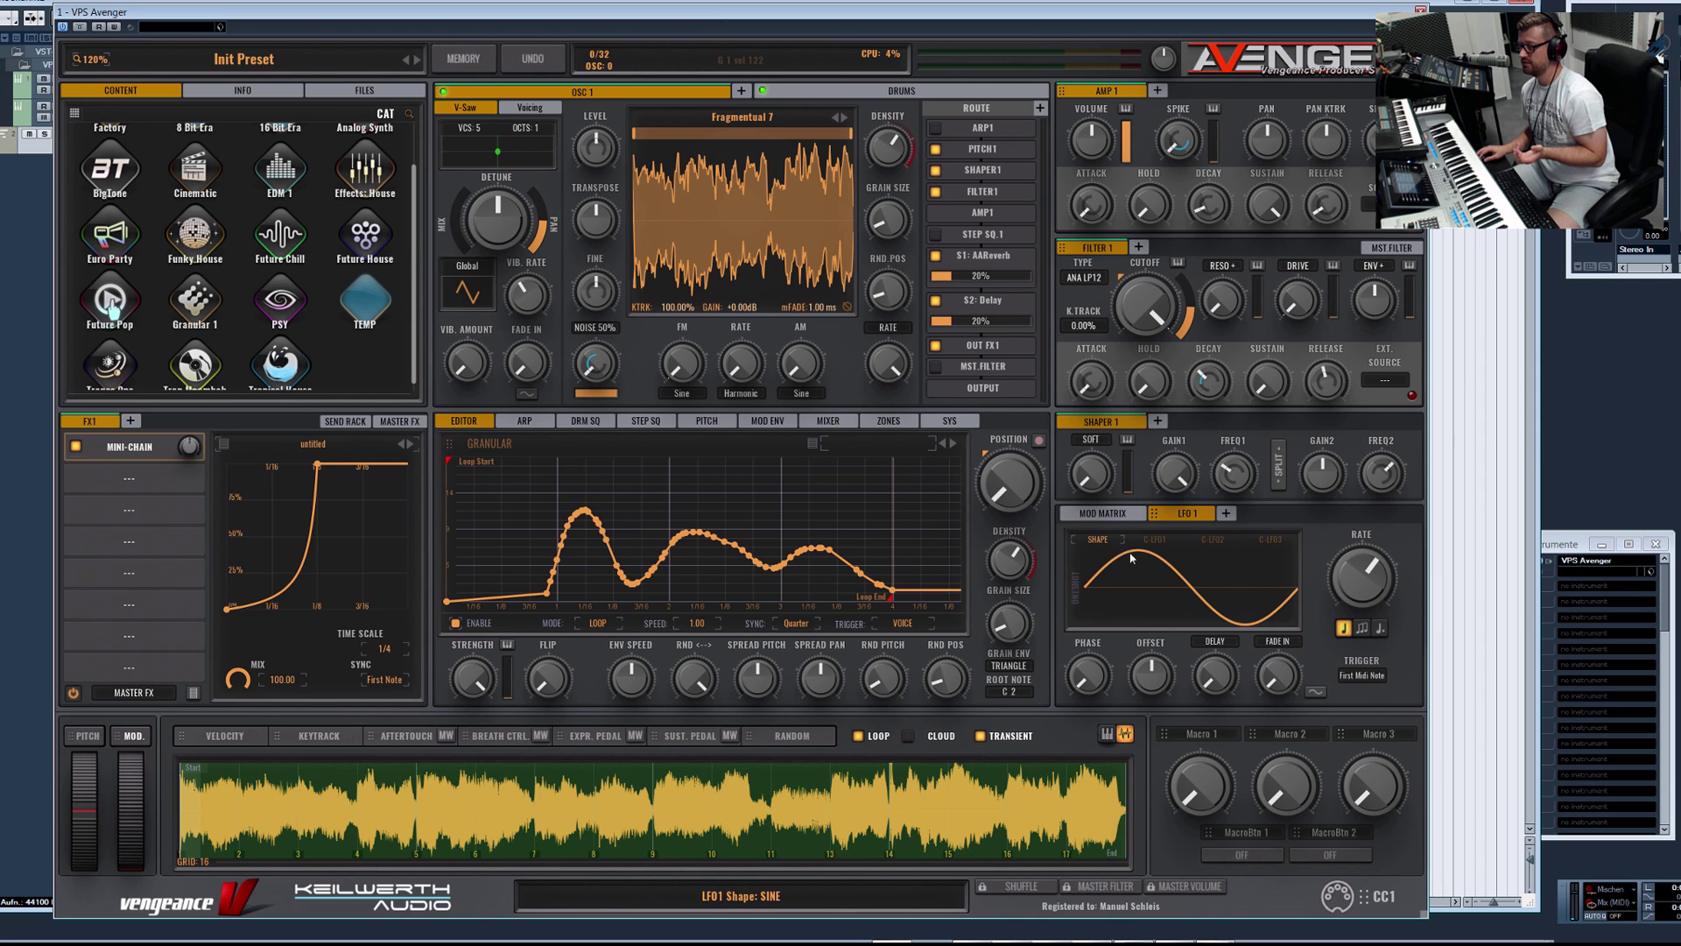
click(1105, 516)
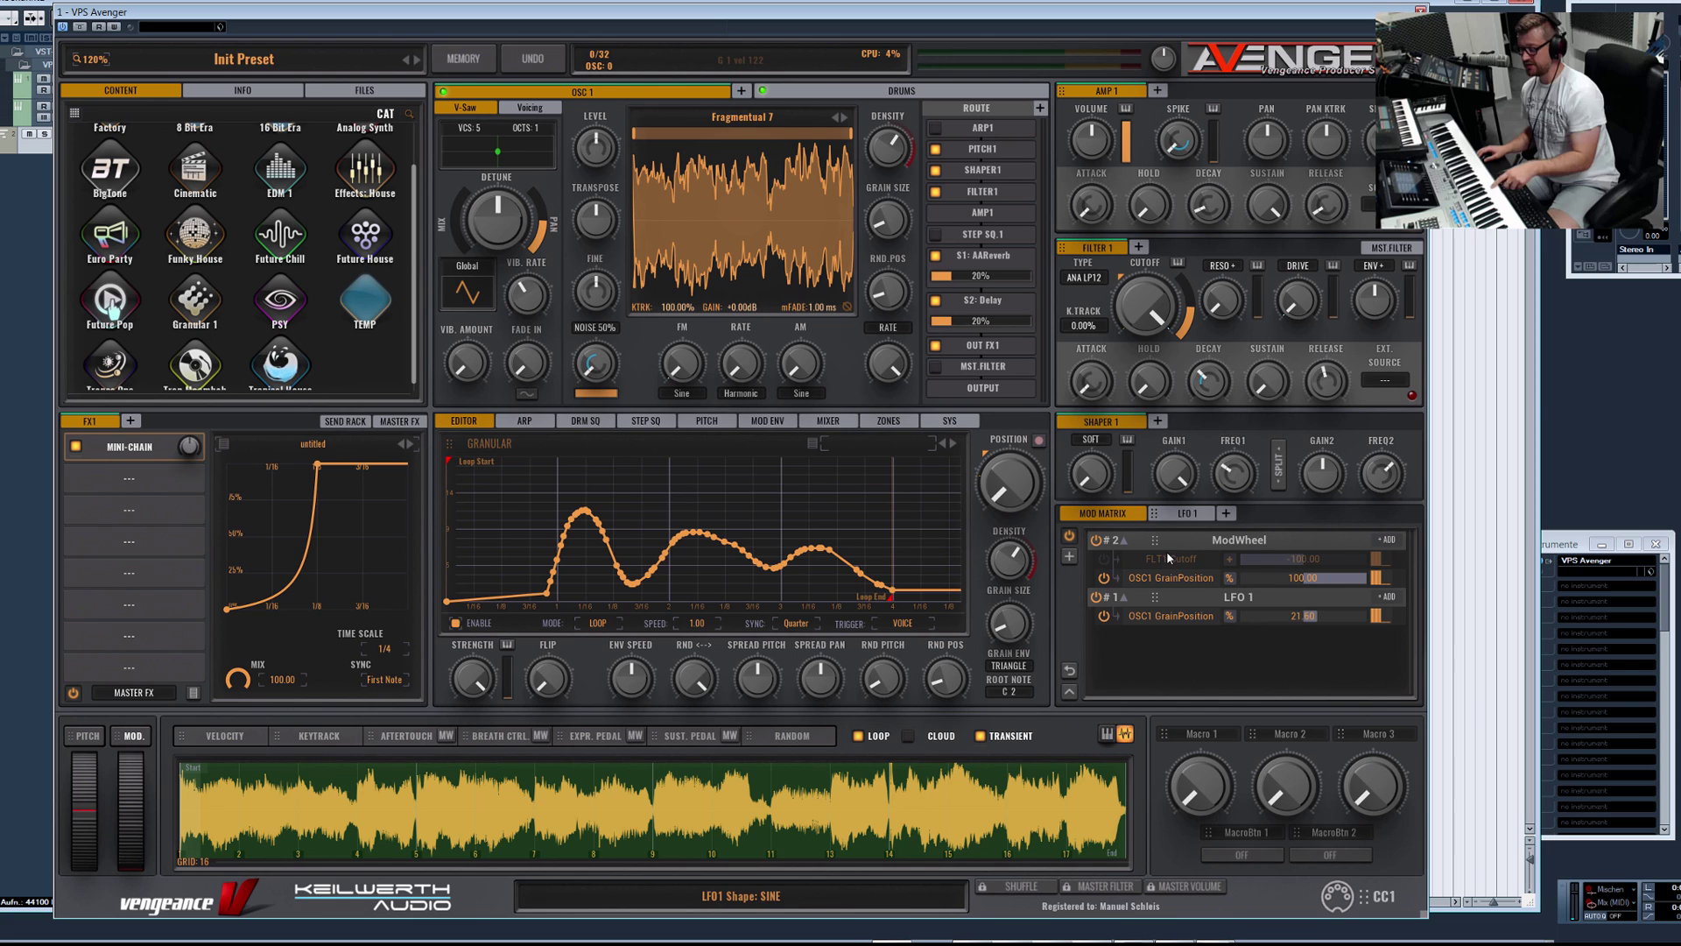
Step: Stop the position envelope recording and disable the LFO 1 to grain position routing
click(1038, 441)
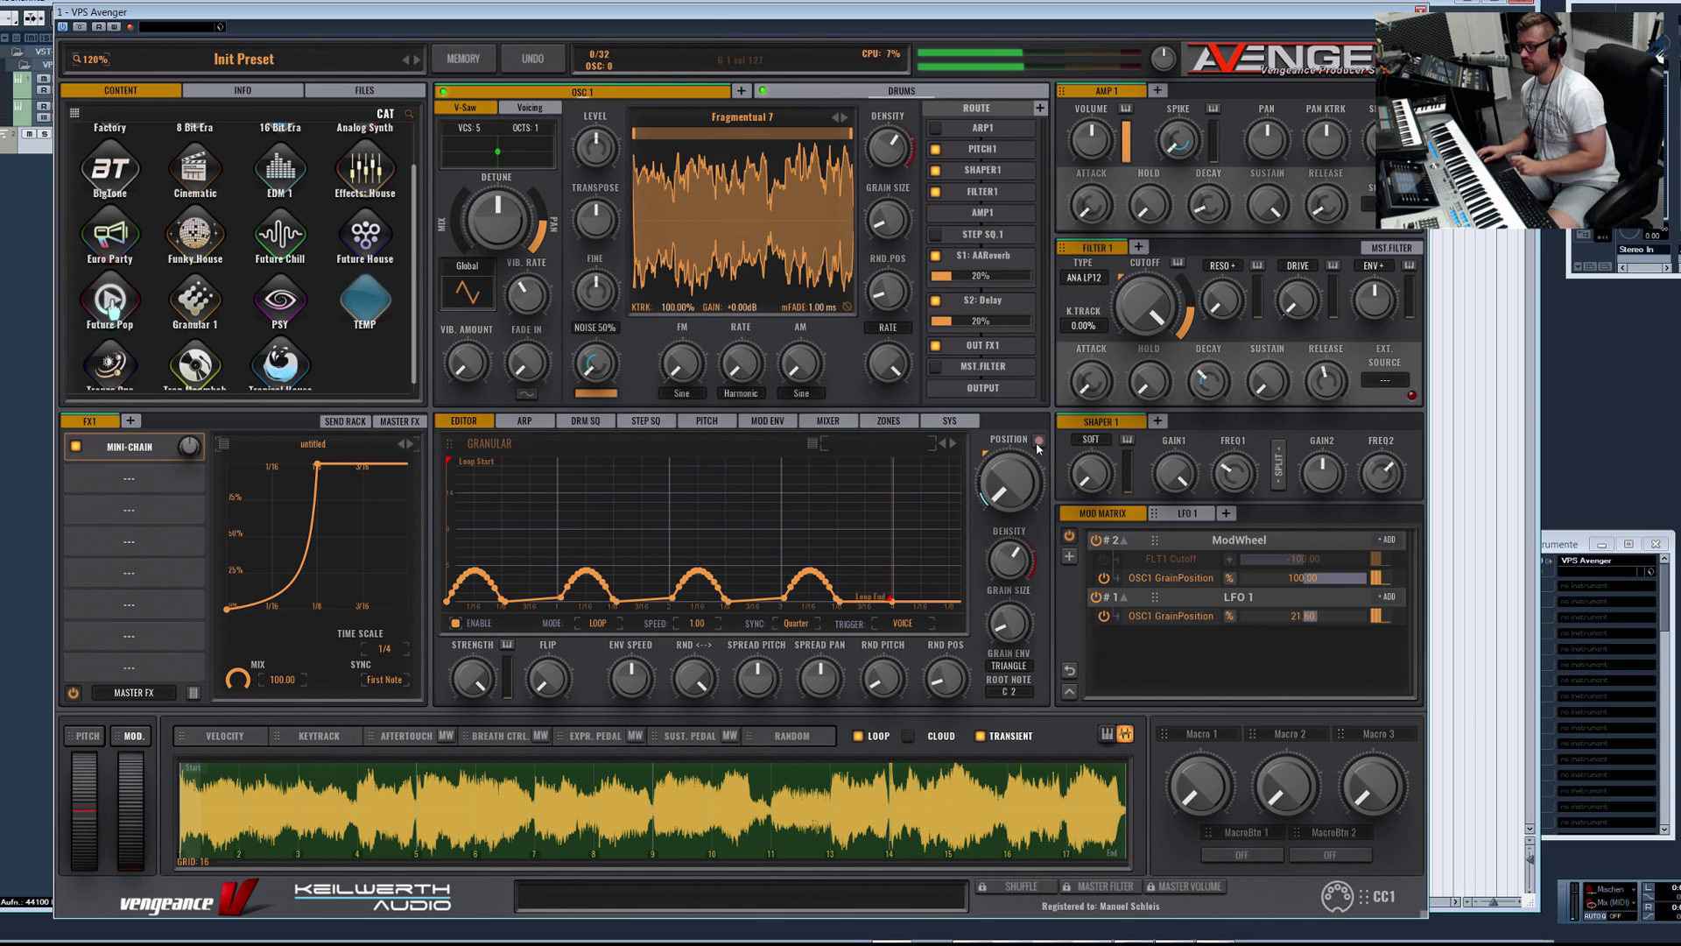
click(1205, 516)
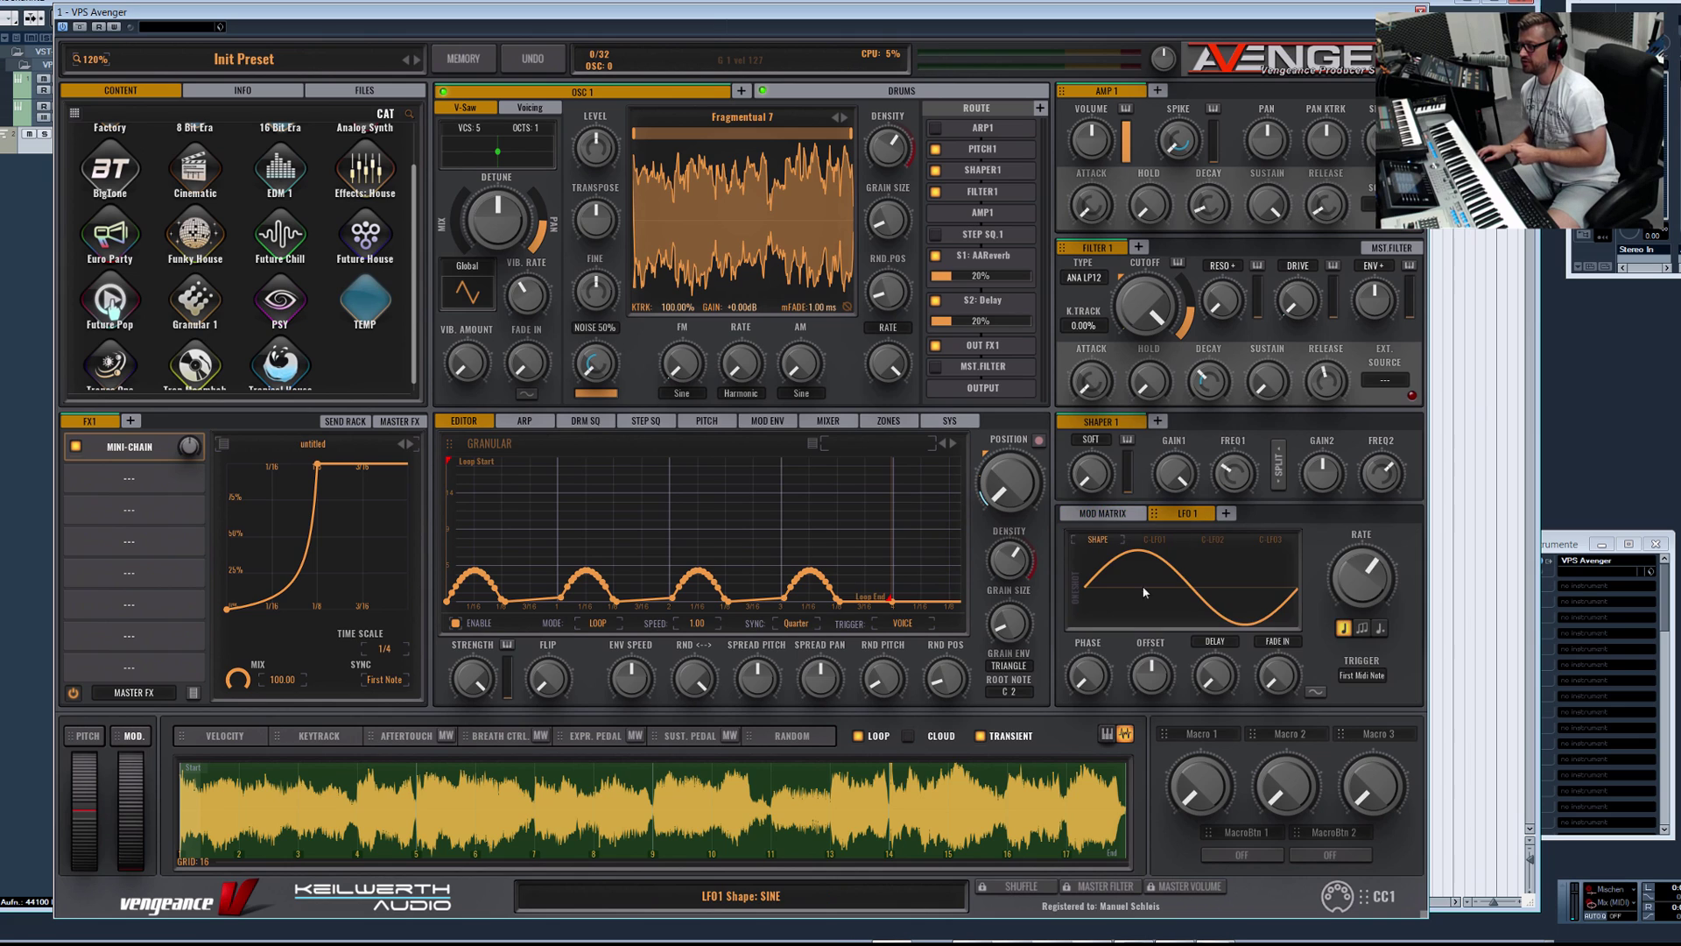
click(1121, 516)
click(1103, 613)
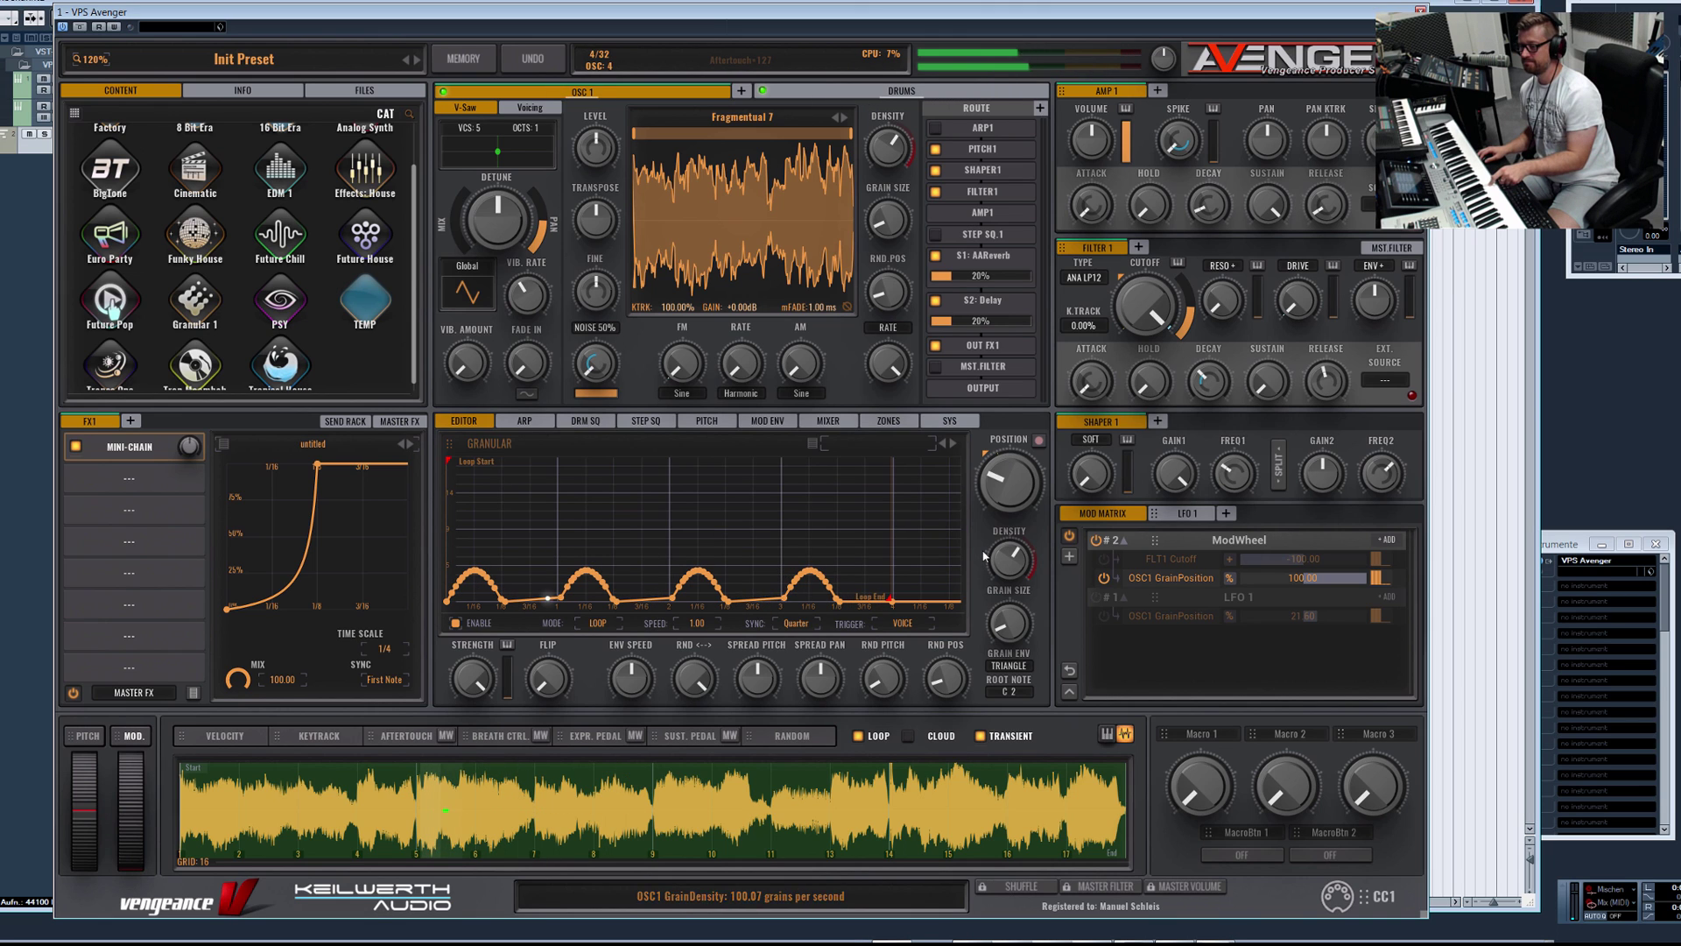
Step: Raise the granular RND PITCH knob to about 95%
drag(867, 684, 908, 477)
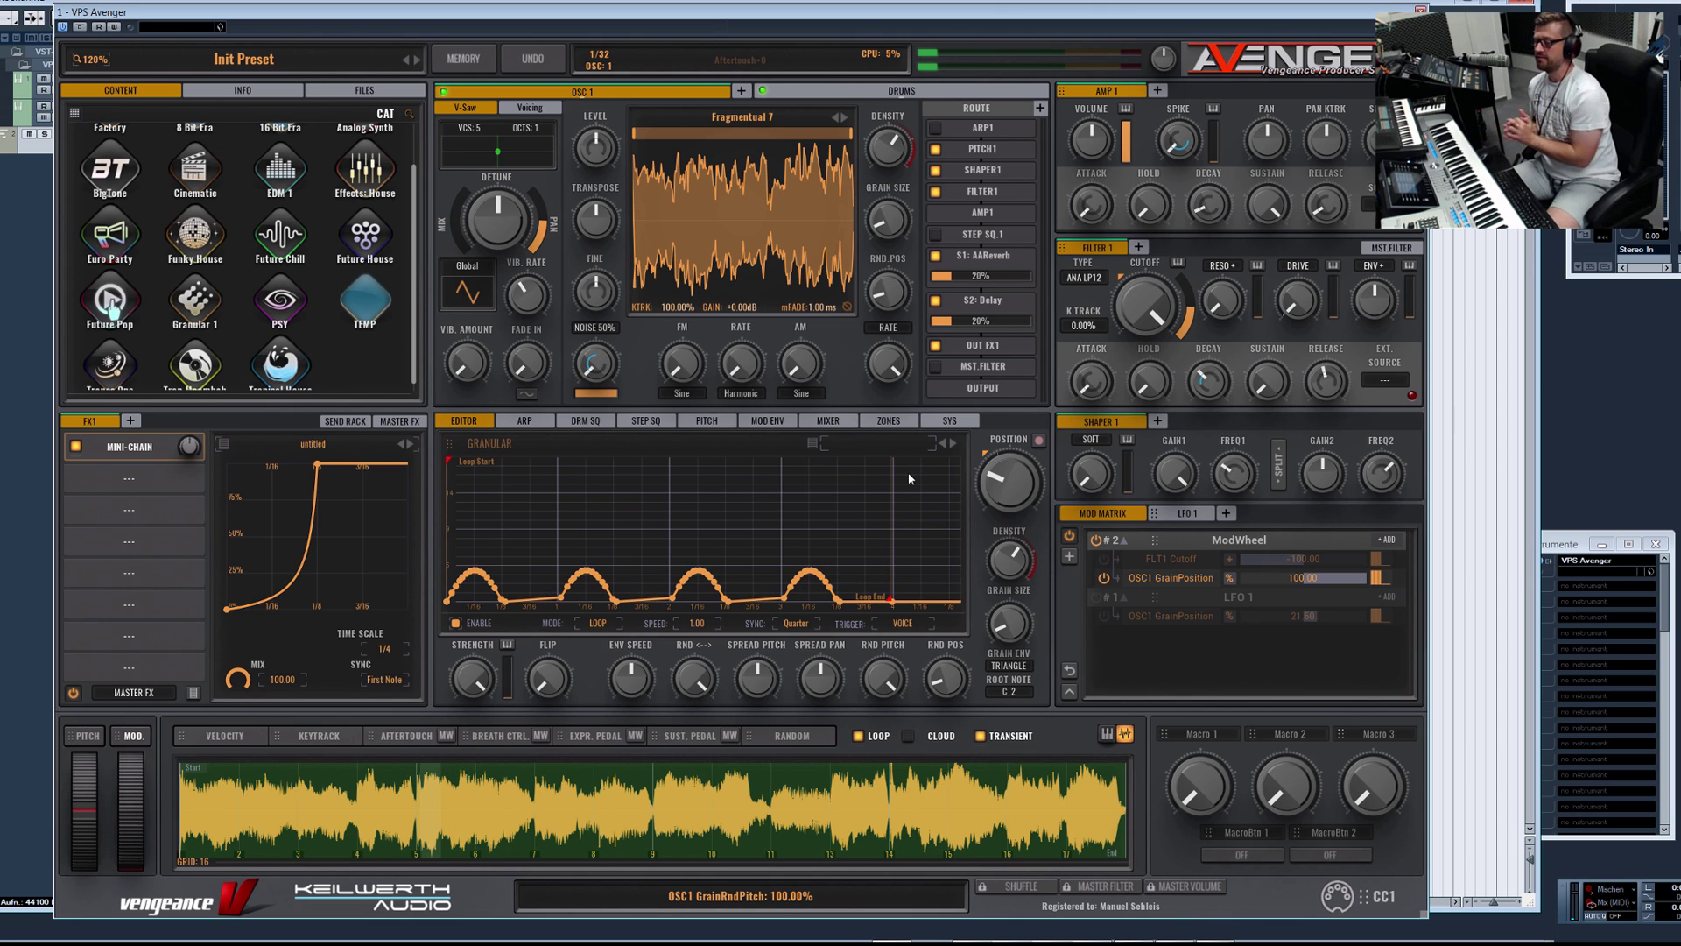